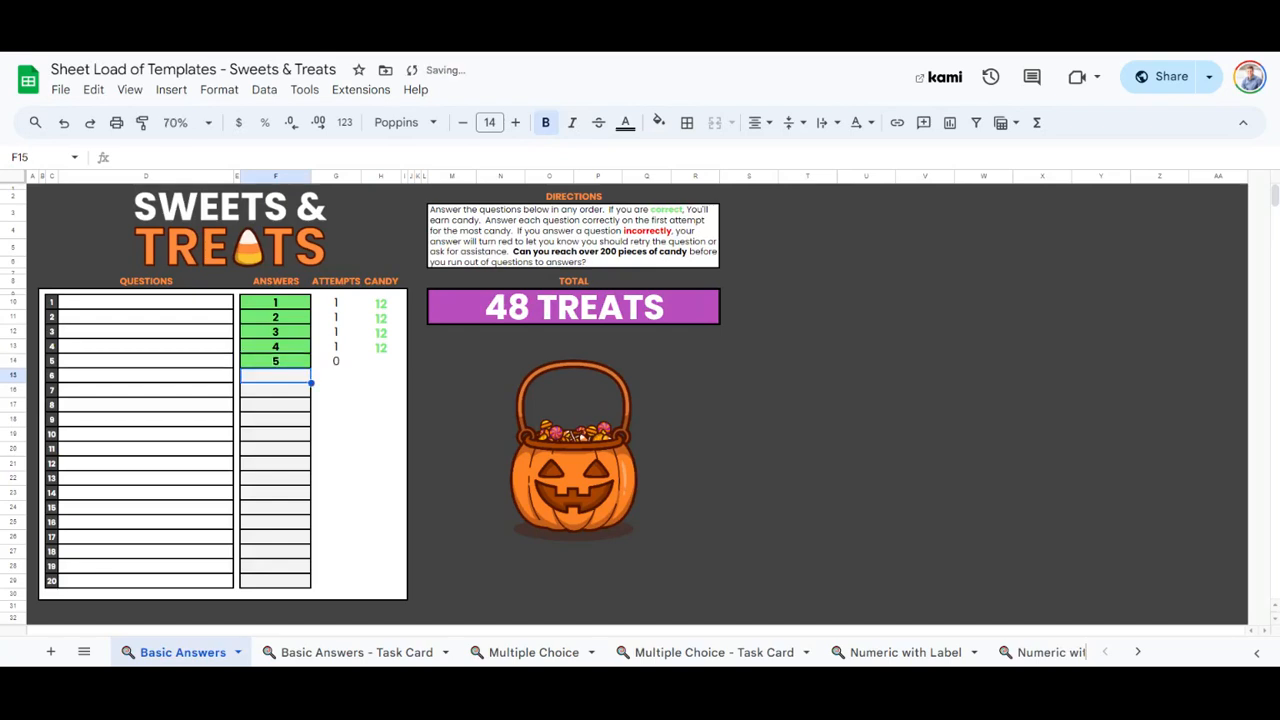
Enter 6 and 7 as the answers to questions 6 and 7 on the Basic Answers sheet.
type("6")
key("Return")
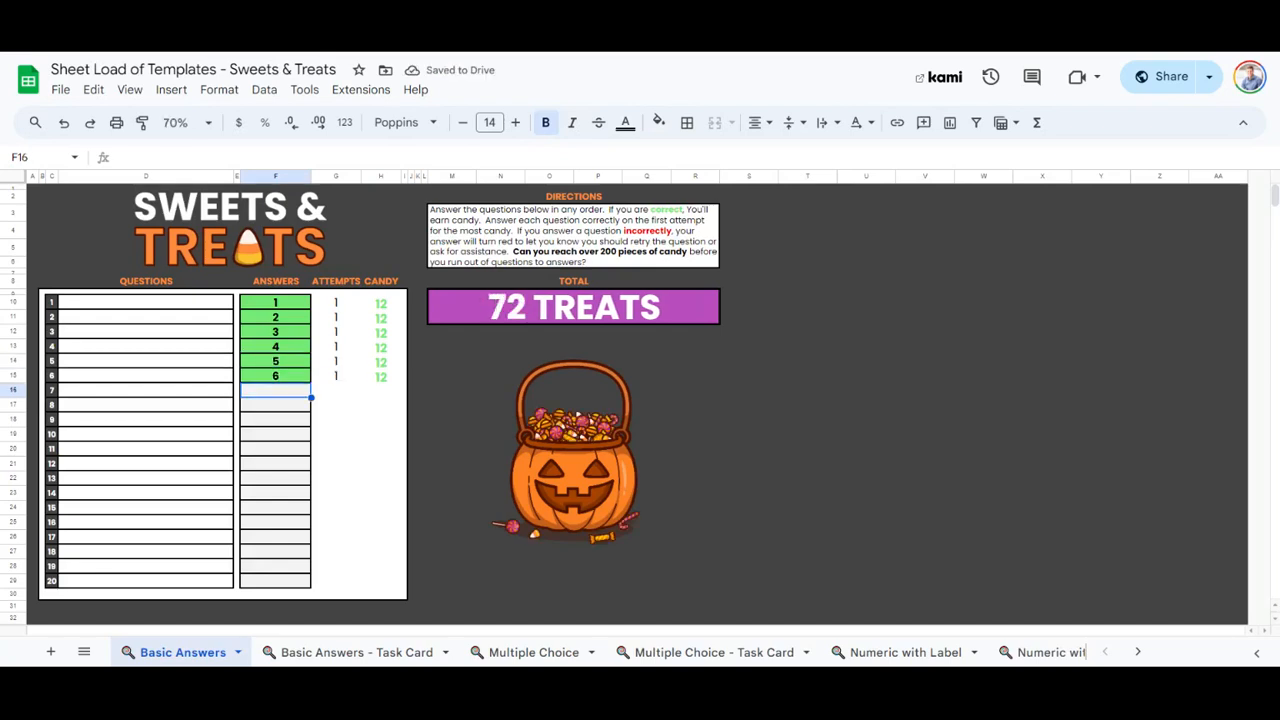
type("7")
key("Return")
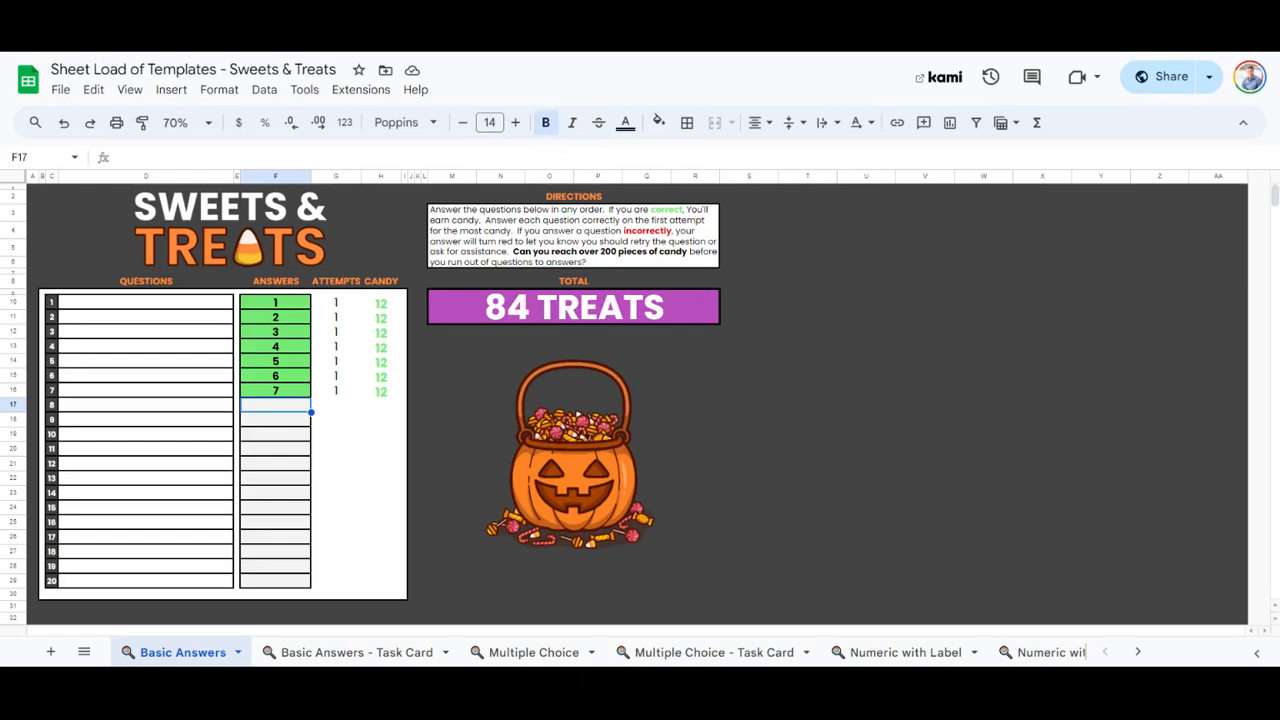
Test question 8 with the wrong answers 3 and 4 before entering the correct answer 8.
type("3")
key("Return")
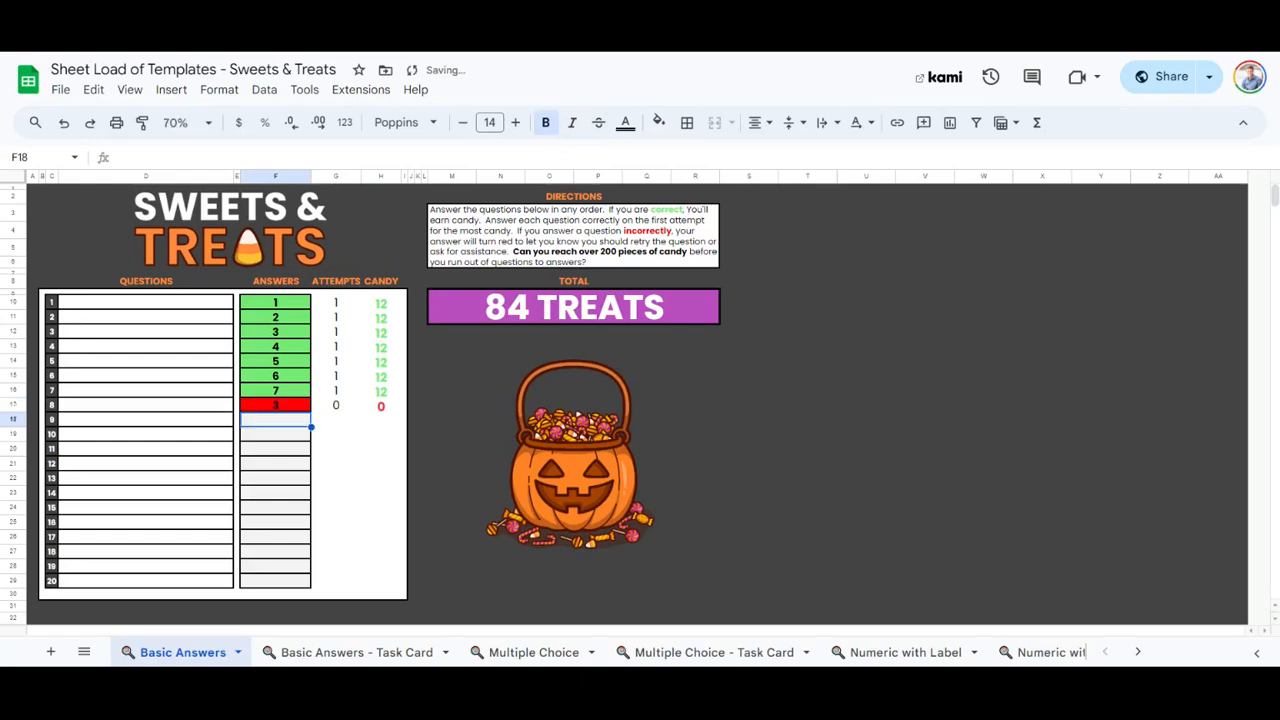
key("Down")
key("Up")
key("Up")
type("4")
key("Return")
key("Up")
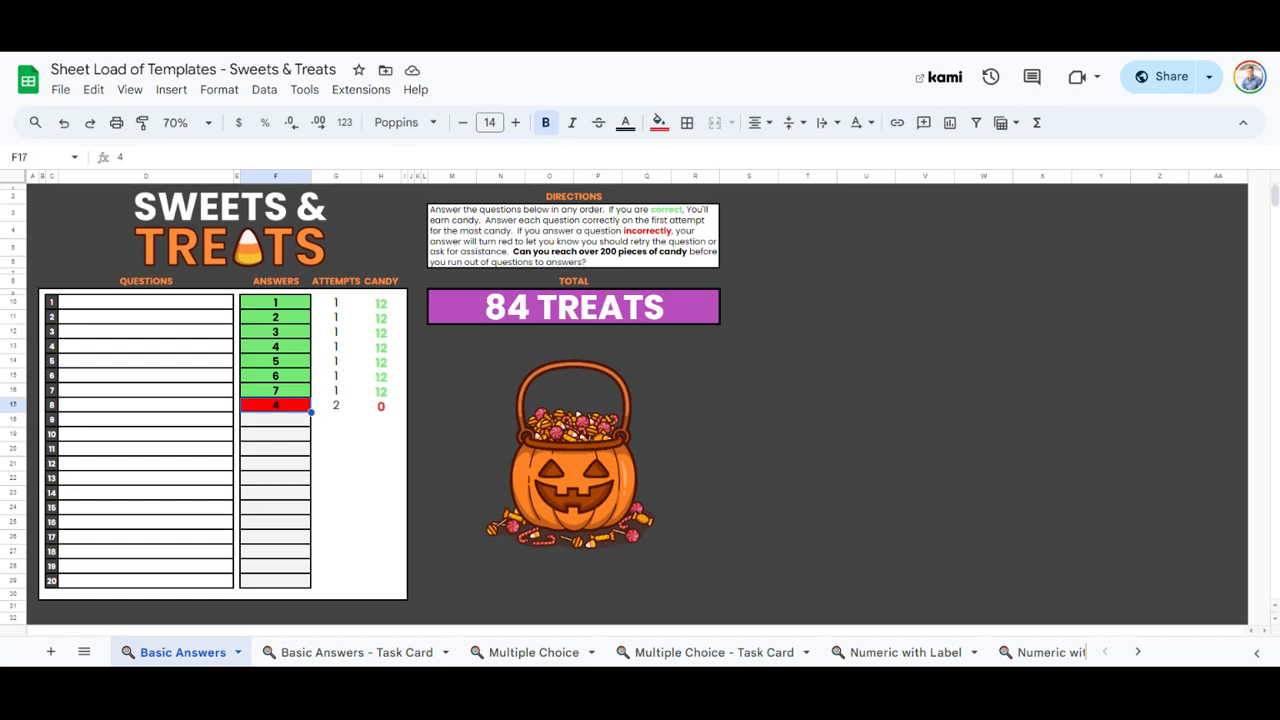
type("8")
key("Return")
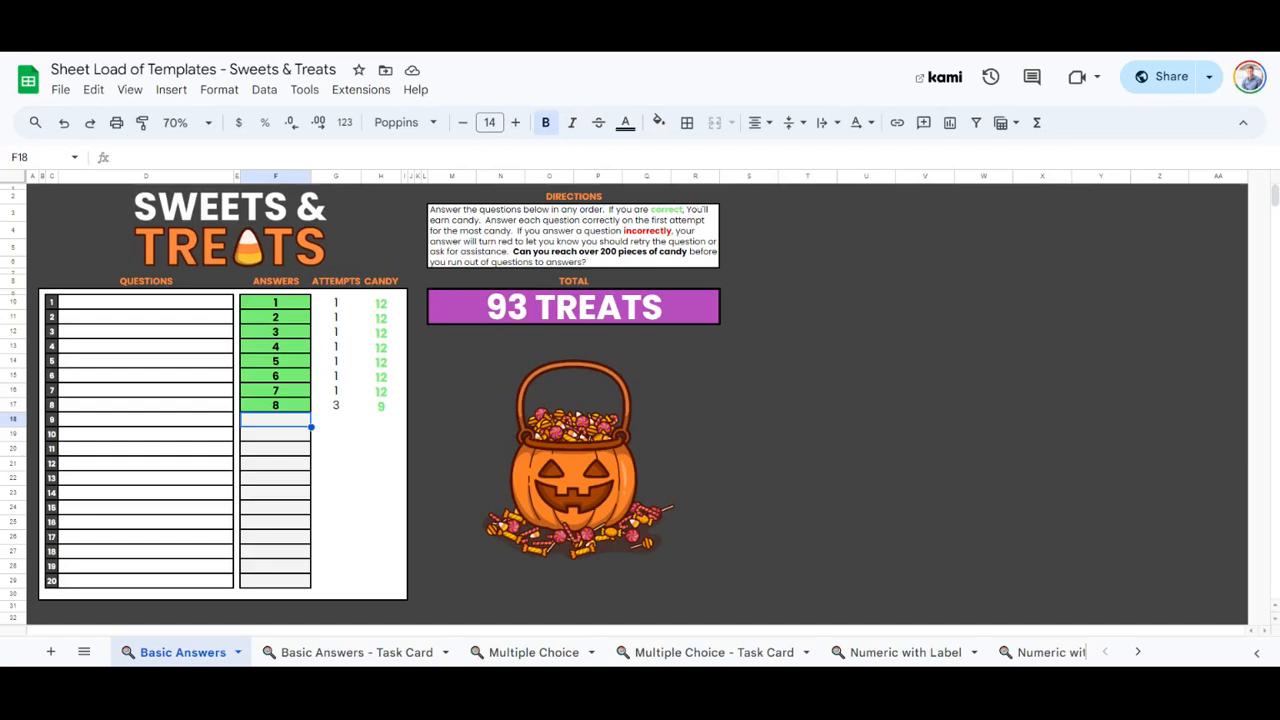
Fill in the answers to questions 9 through 13 with 9, 10, 11, 12 and 13.
type("9")
key("Return")
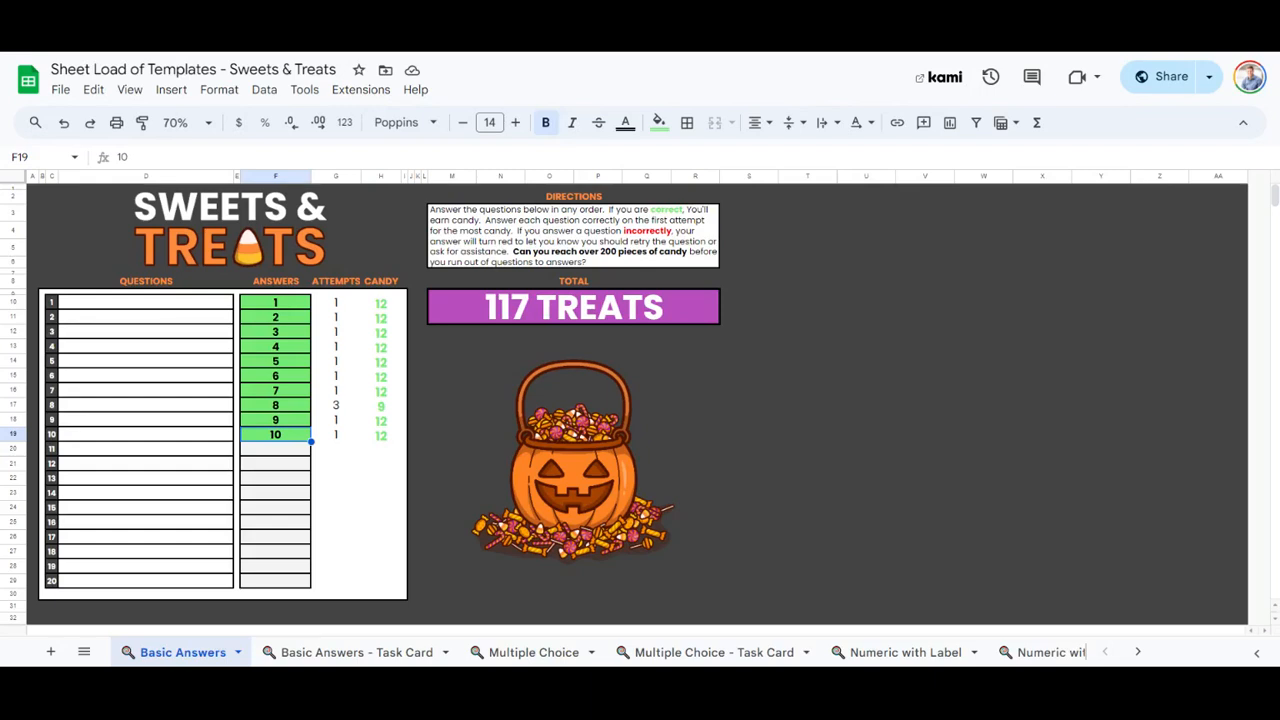
key("Down")
type("11")
key("Return")
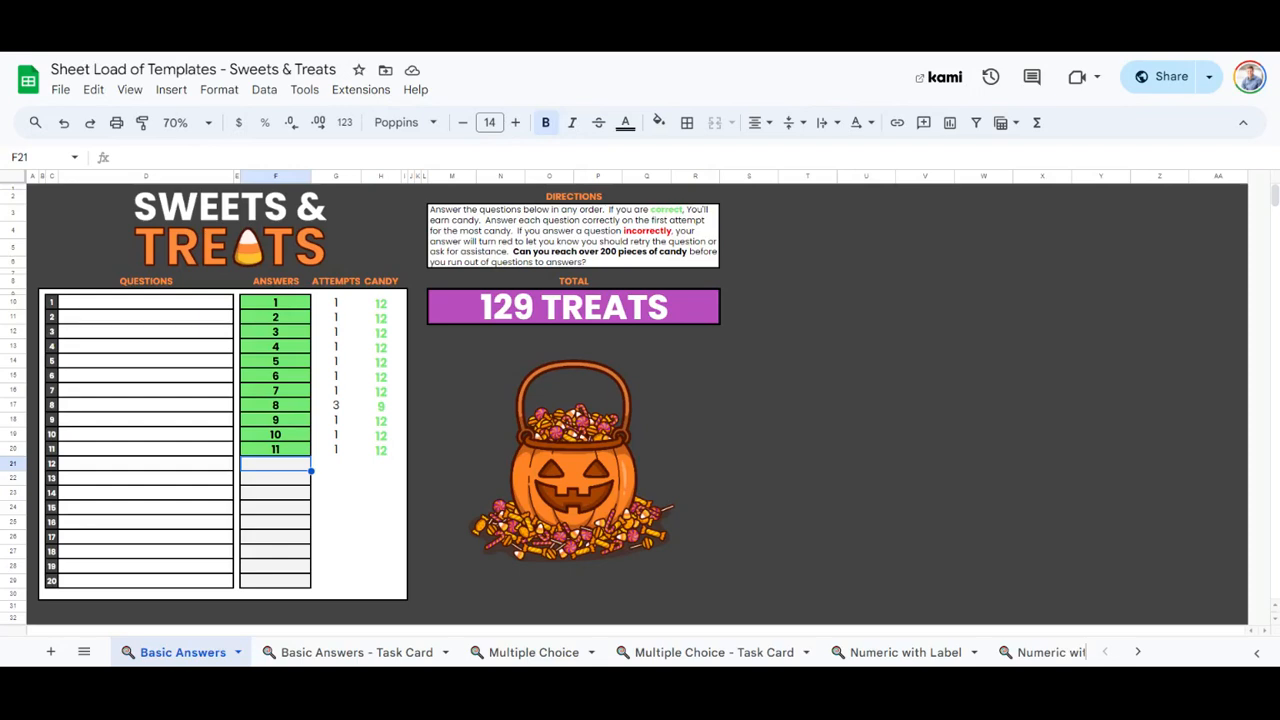
type("12")
key("Return")
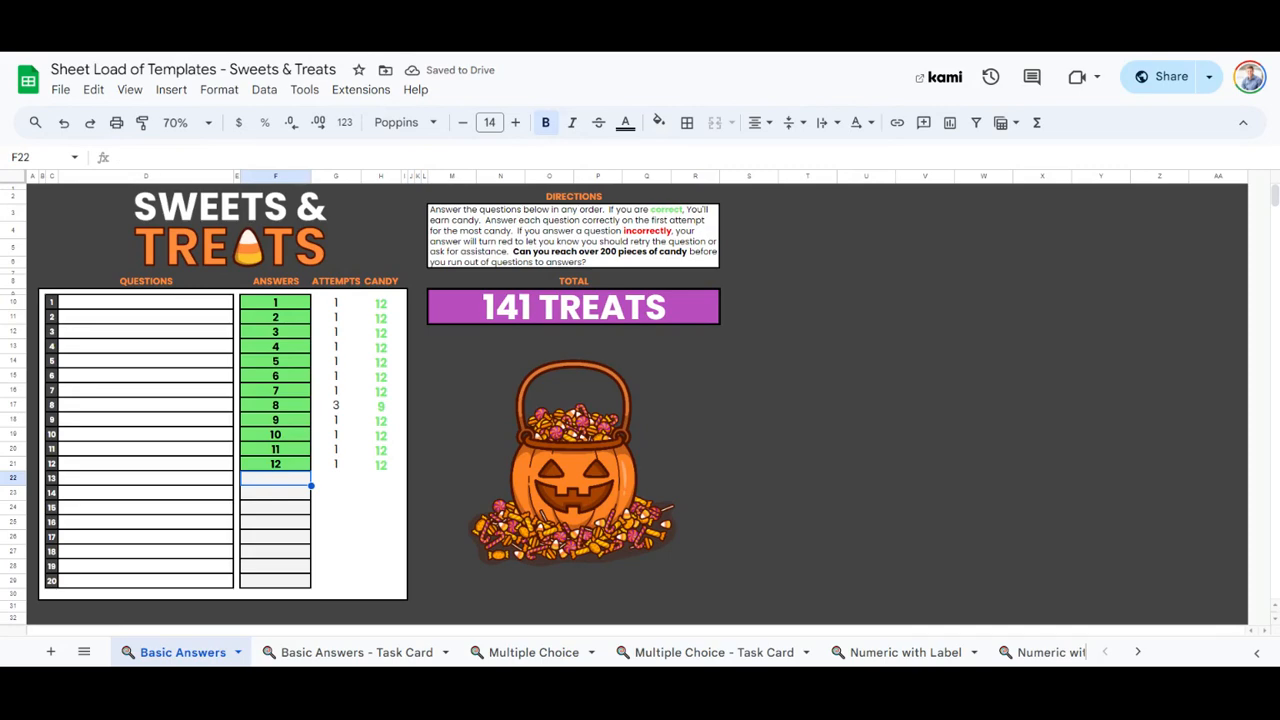
type("13")
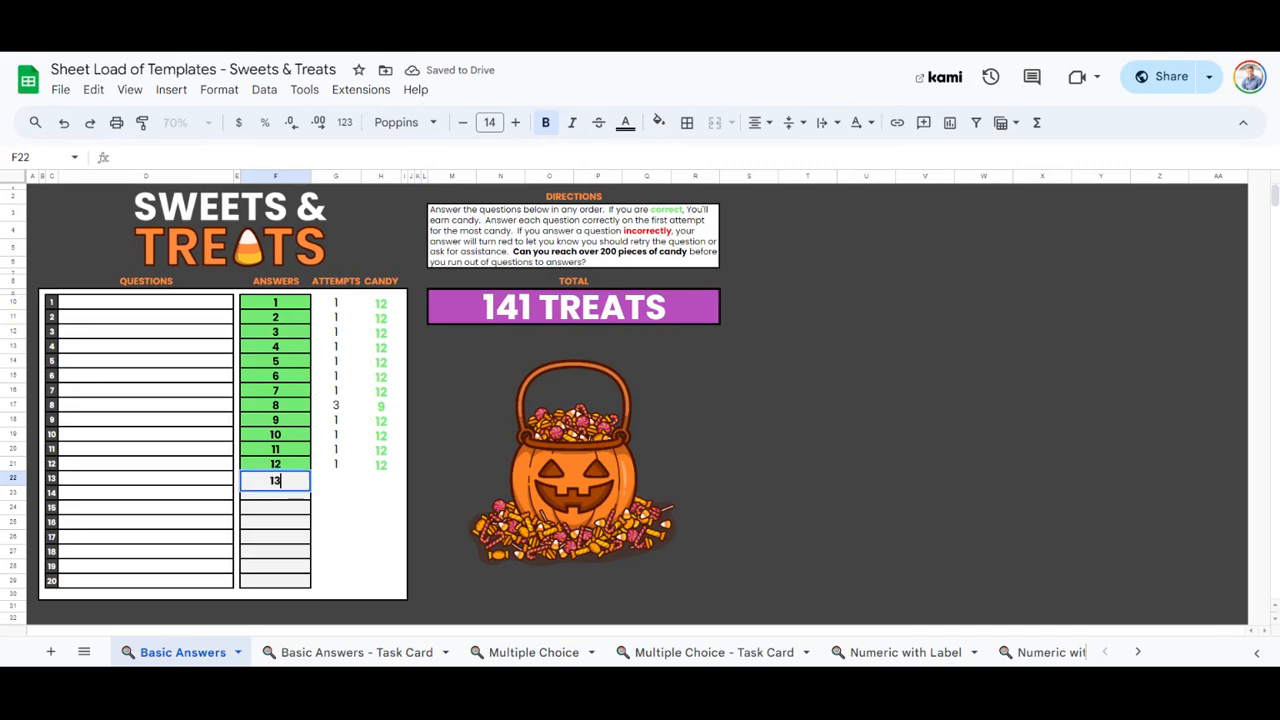
key("Return")
Enter the text "Questions" in the question cell of row 1.
left_click(157, 305)
type("Questions")
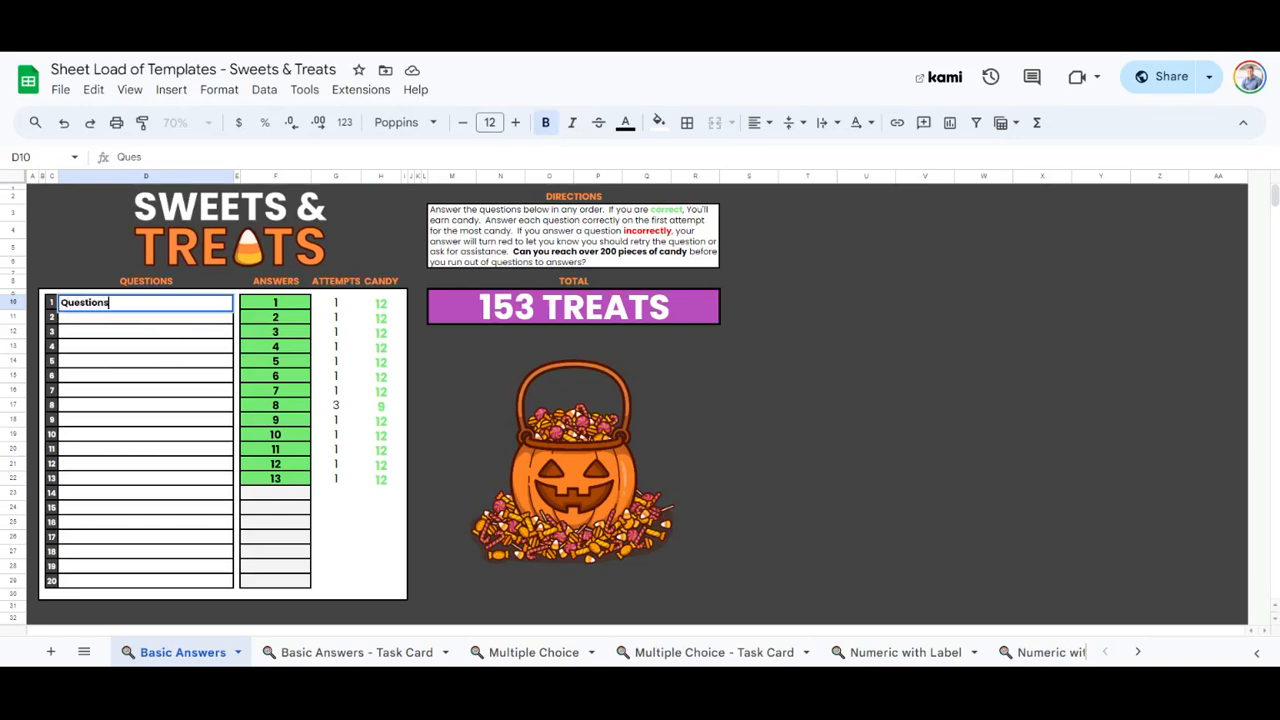
key("Return")
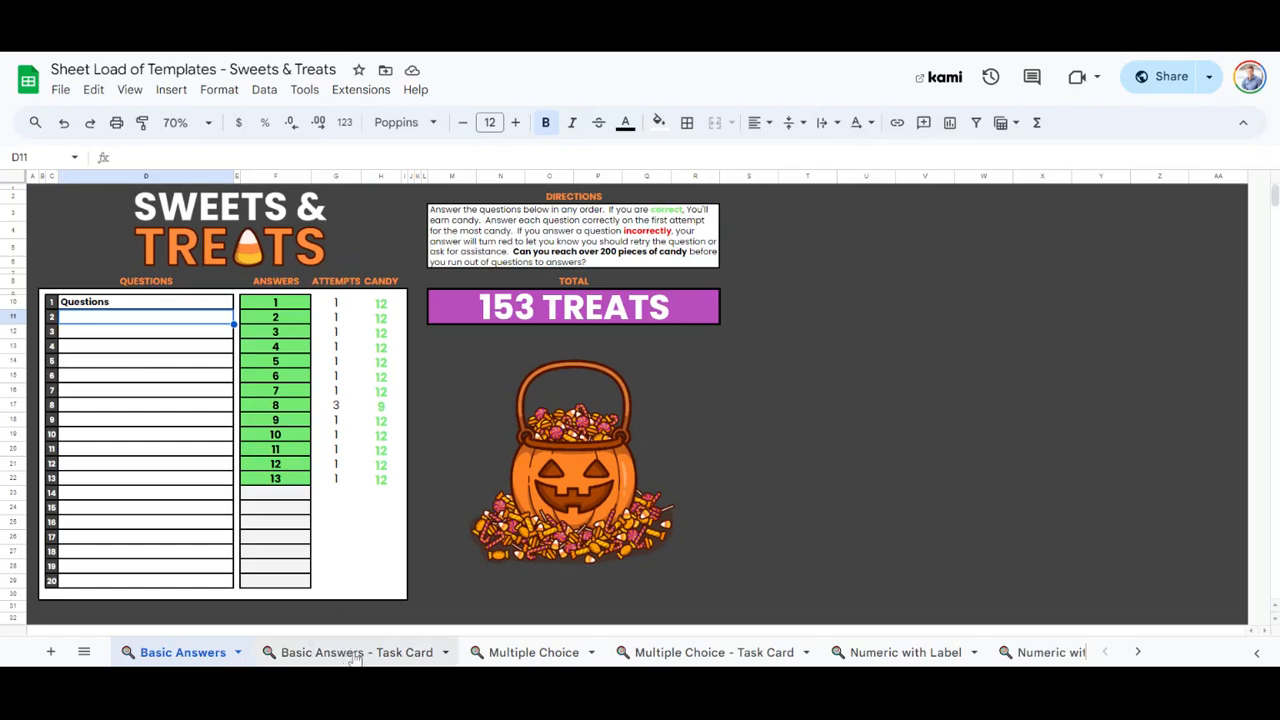
Show QUESTION 6 on the Basic Answers - Task Card sheet using its question dropdown.
left_click(398, 652)
left_click(268, 302)
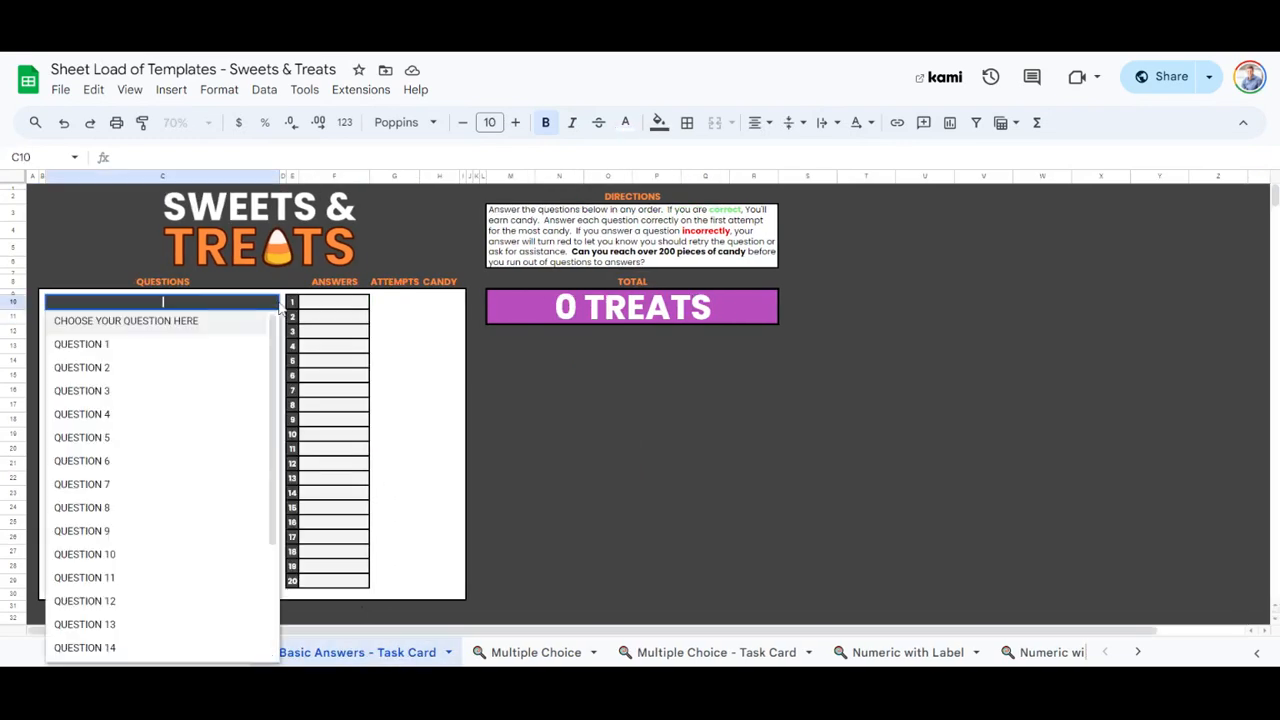
left_click(182, 472)
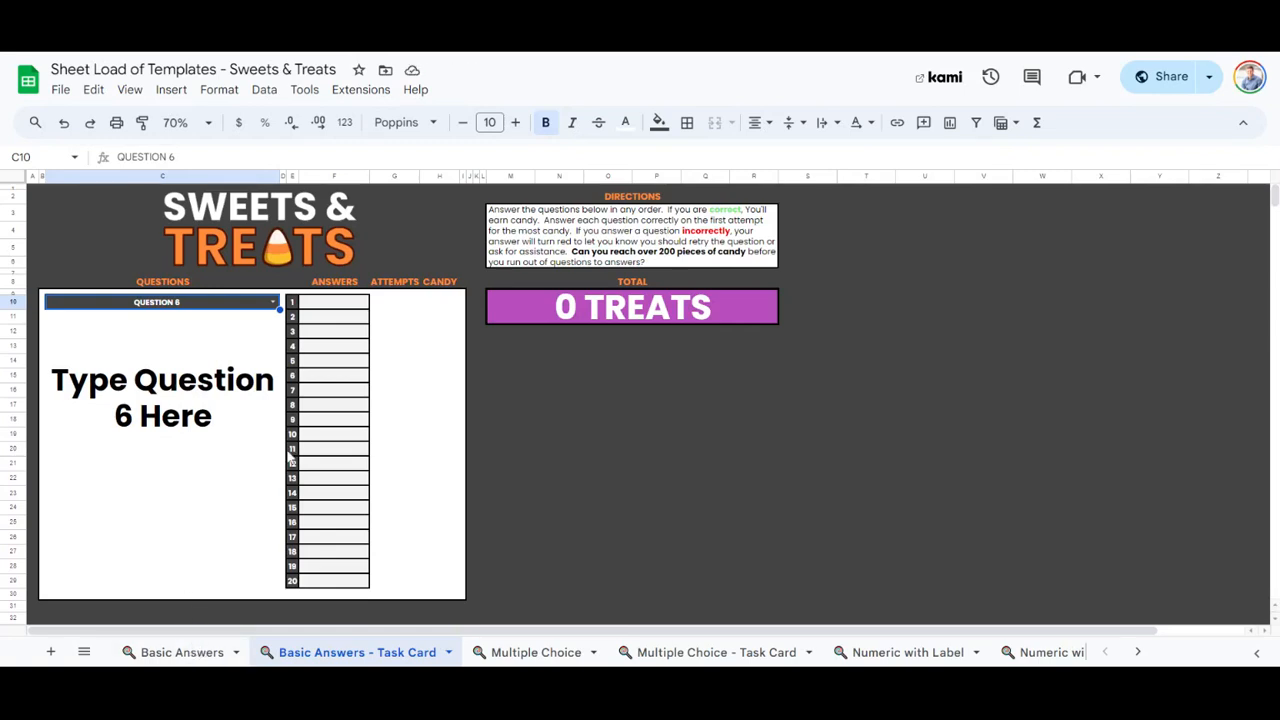
Set the first three answer-key entries on the Basic Answers sheet, starting at cell T392, to dog, cat and fish.
left_click(182, 652)
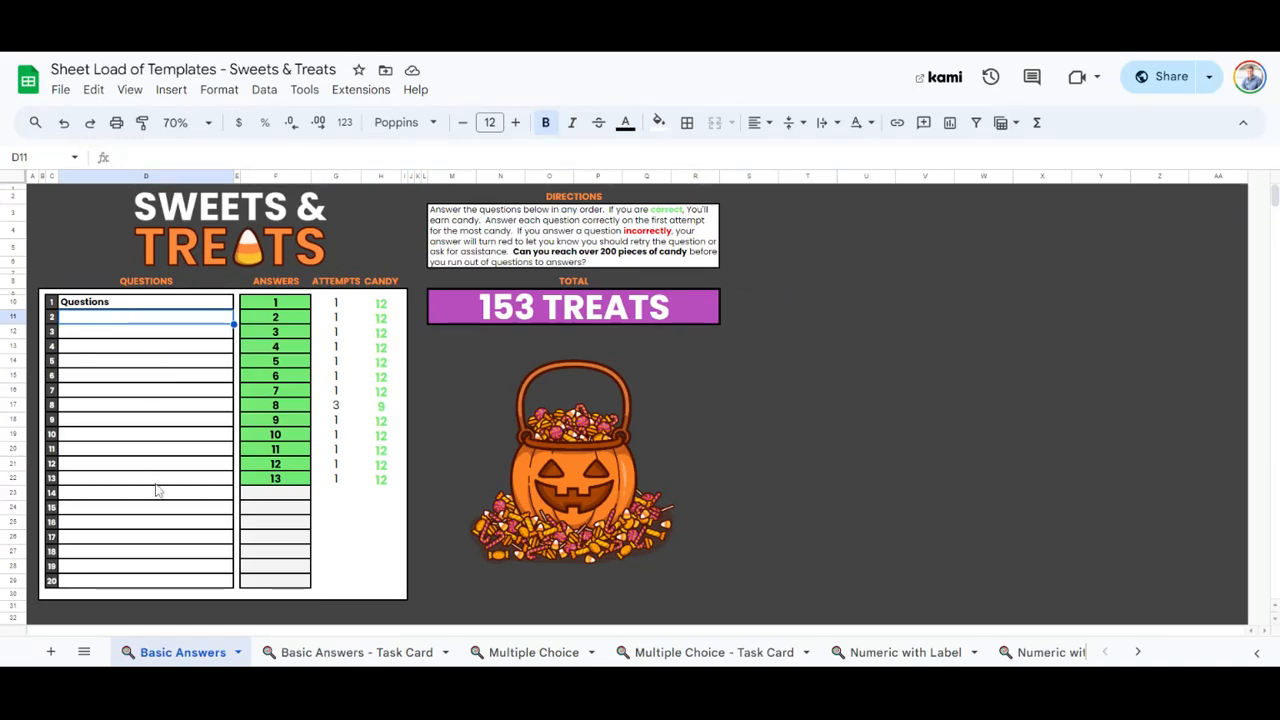
scroll(186, 414, "down", 20)
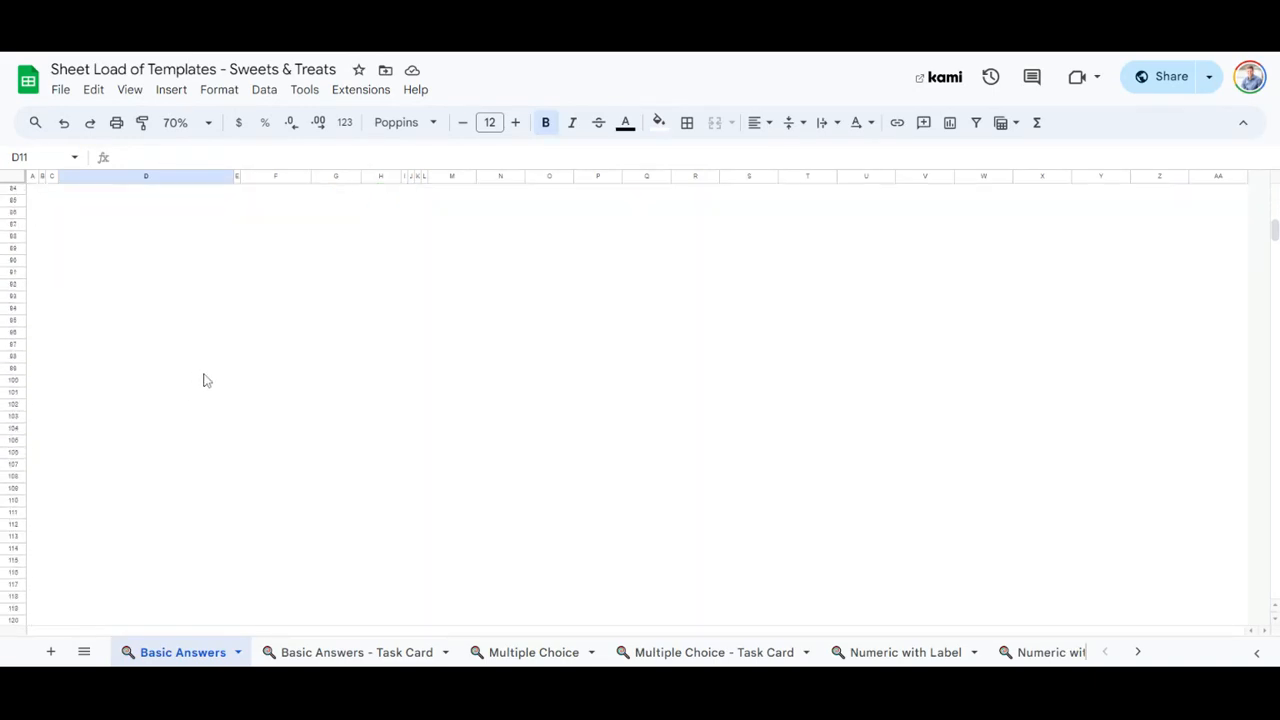
scroll(237, 371, "down", 20)
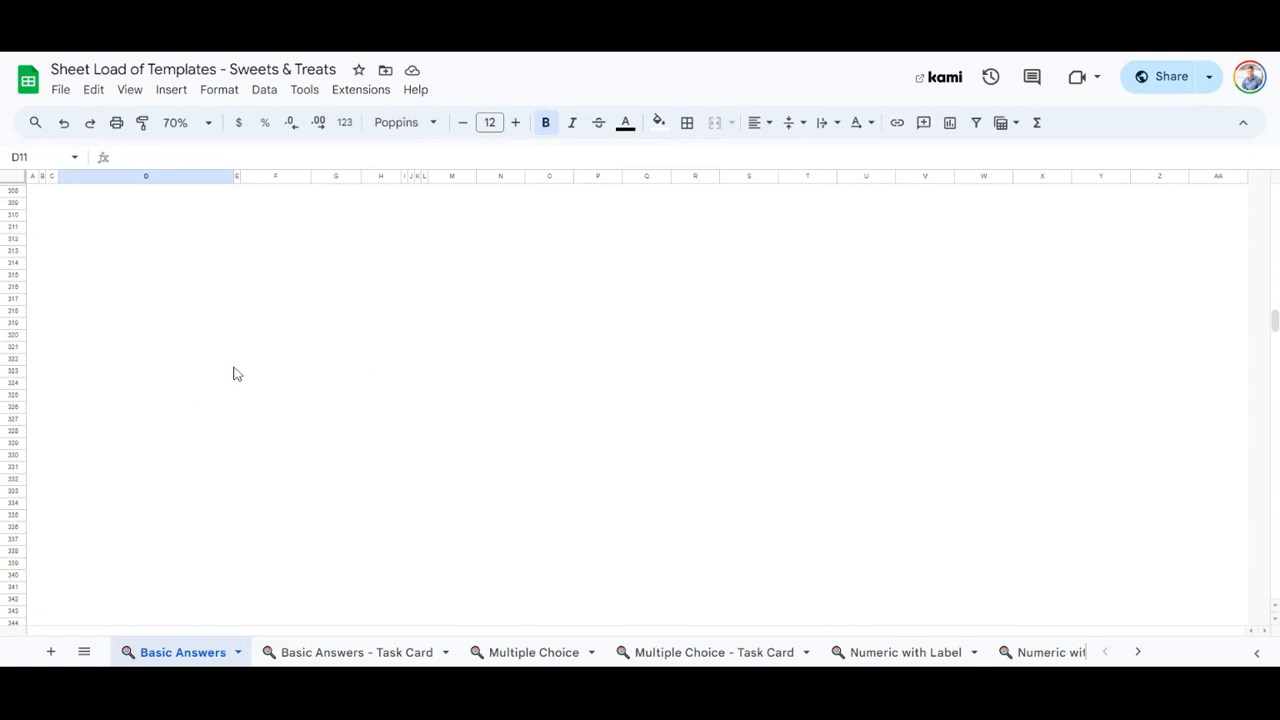
left_click(828, 440)
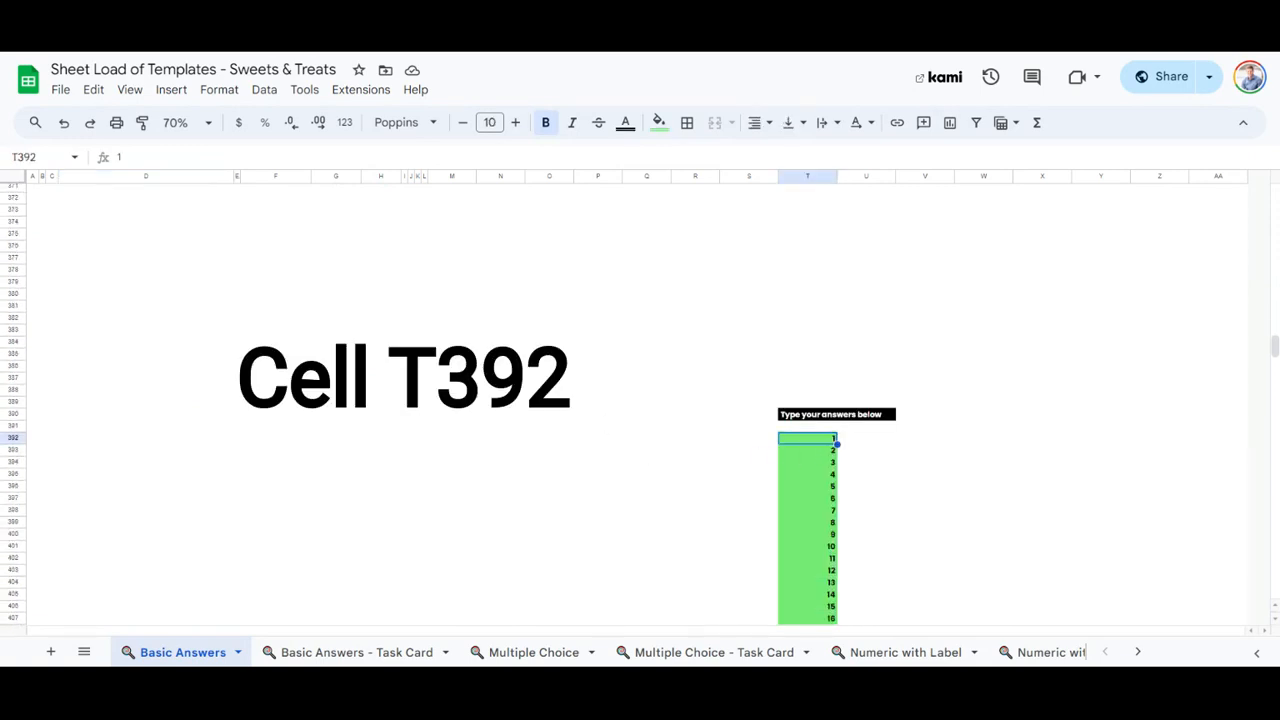
type("dog")
key("Return")
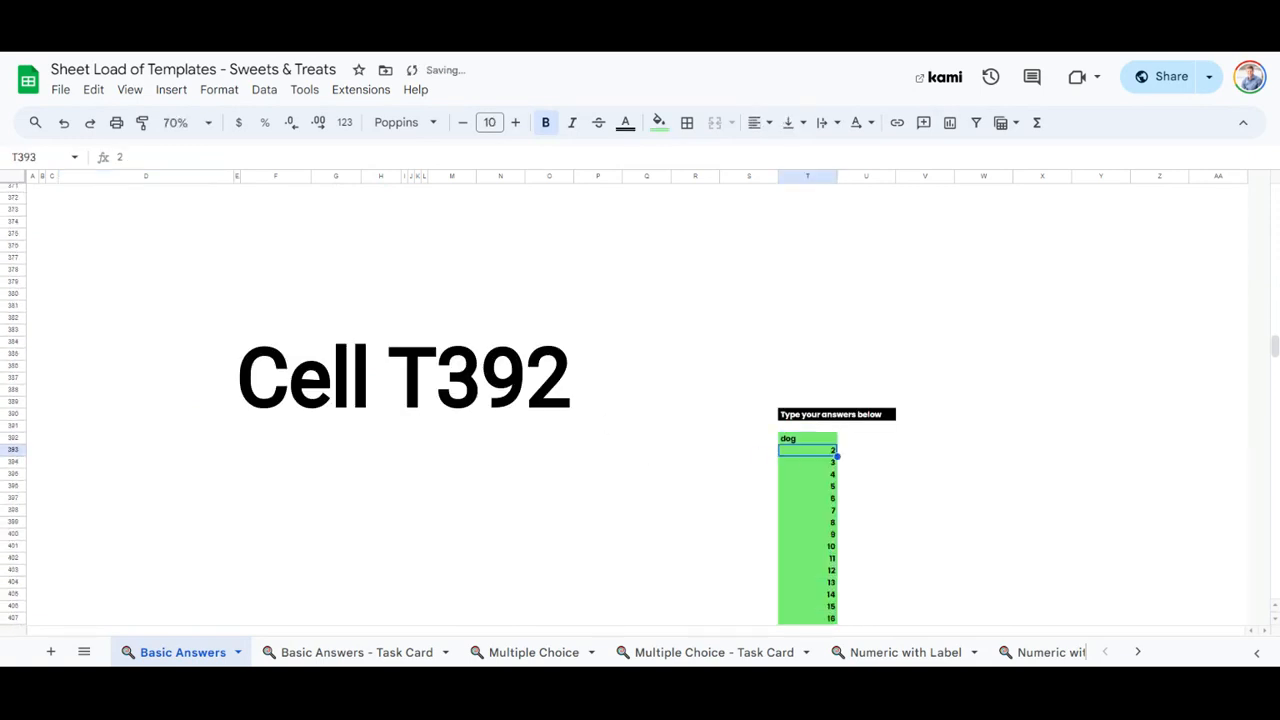
type("cat")
key("Return")
type("fish")
key("Return")
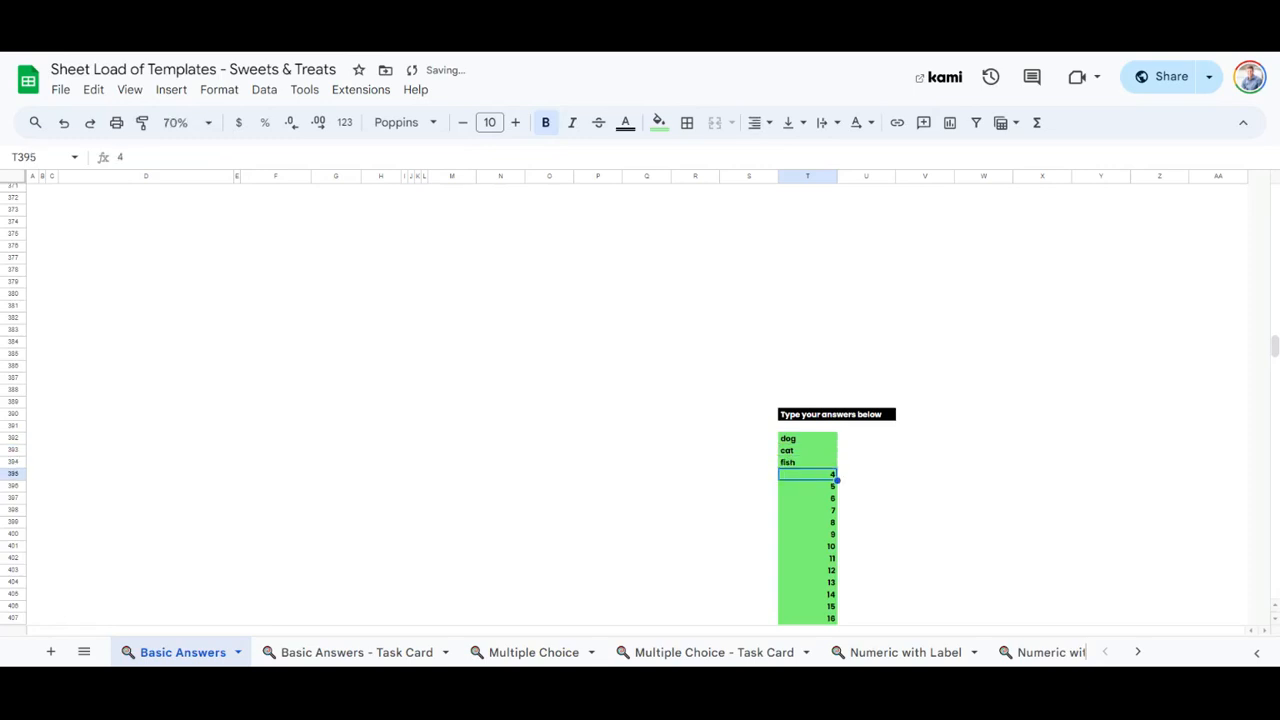
Tick the green checkbox at cell I164 to camouflage the answers.
scroll(764, 460, "up", 10)
scroll(764, 450, "up", 15)
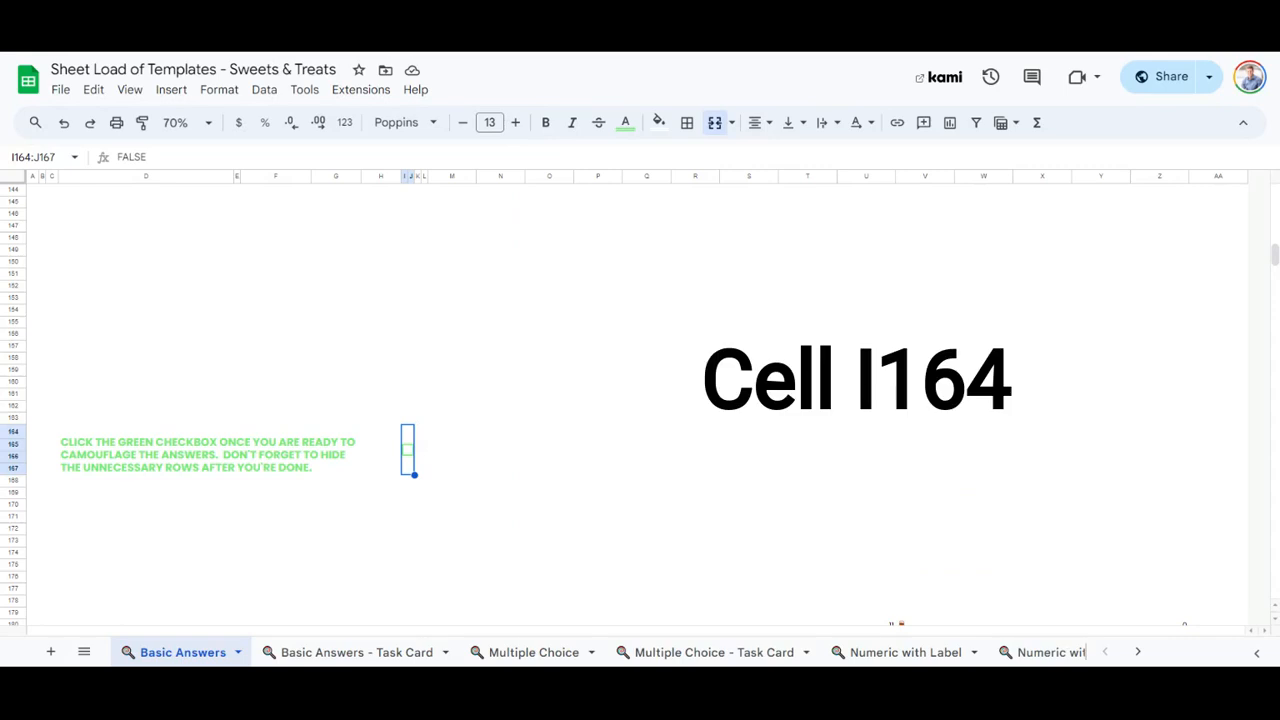
left_click(407, 458)
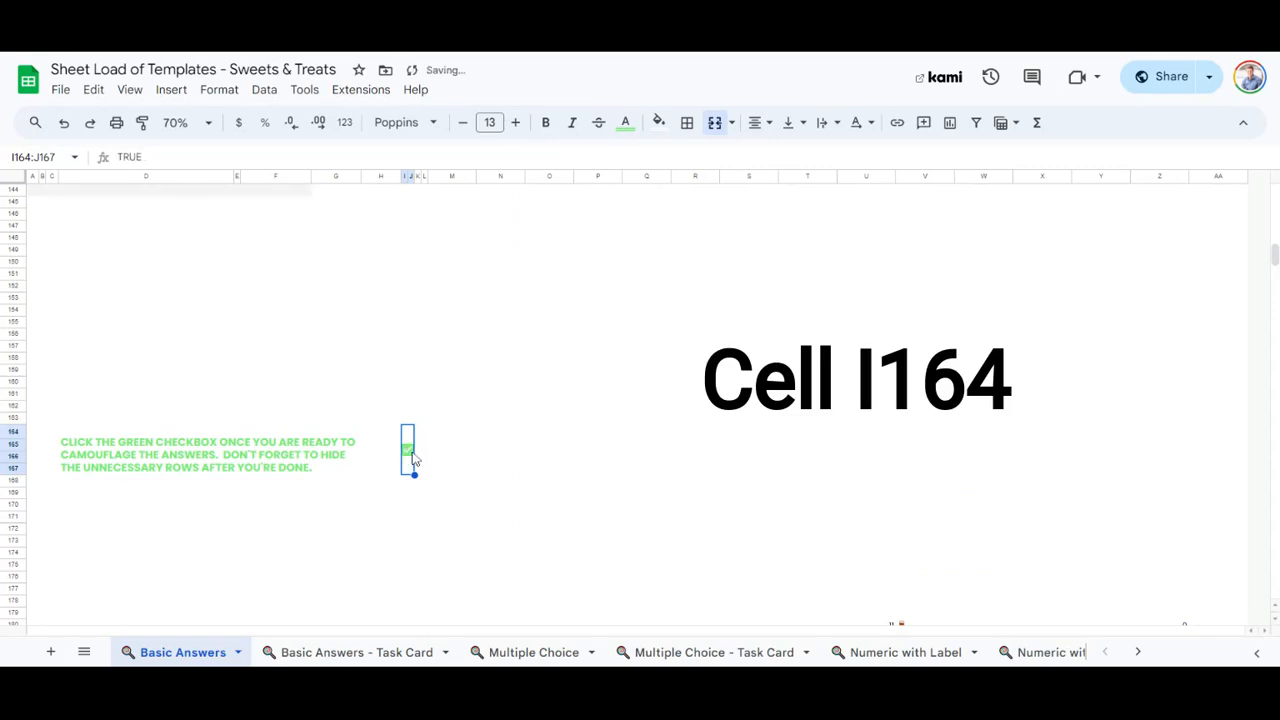
Hide rows 33 through 1002 below the Basic Answers activity.
scroll(396, 430, "down", 5)
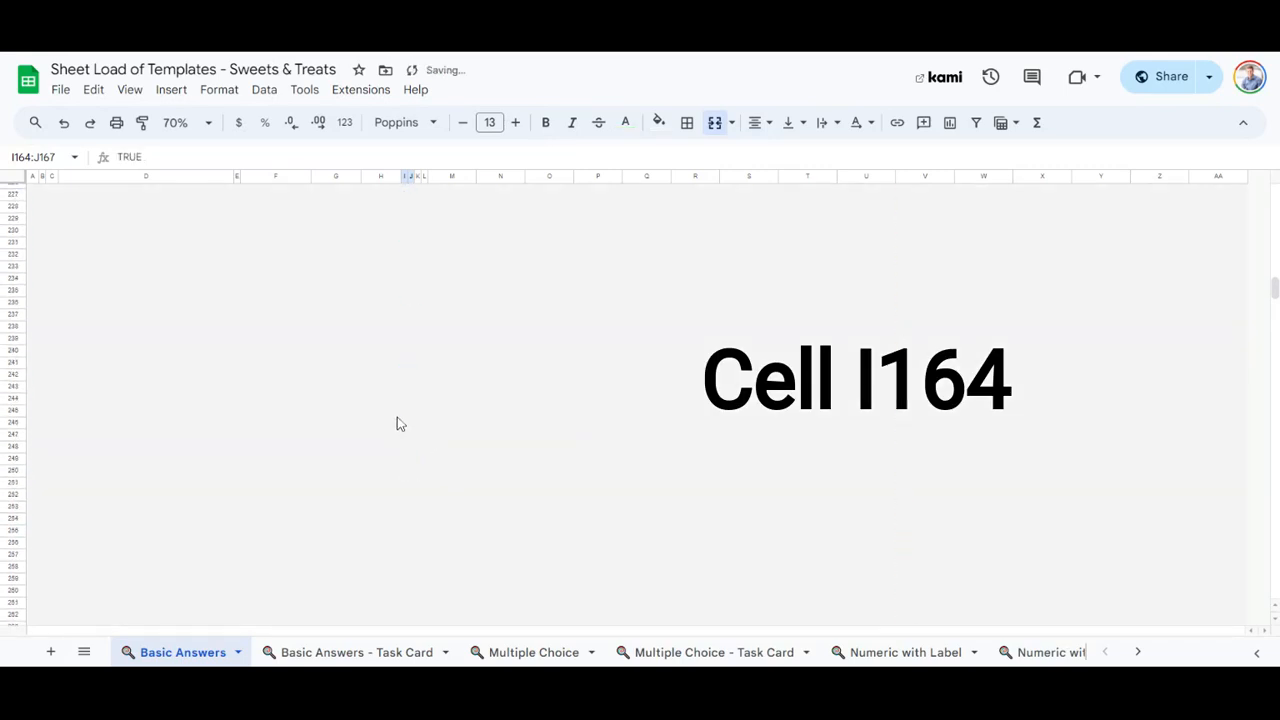
scroll(402, 405, "up", 20)
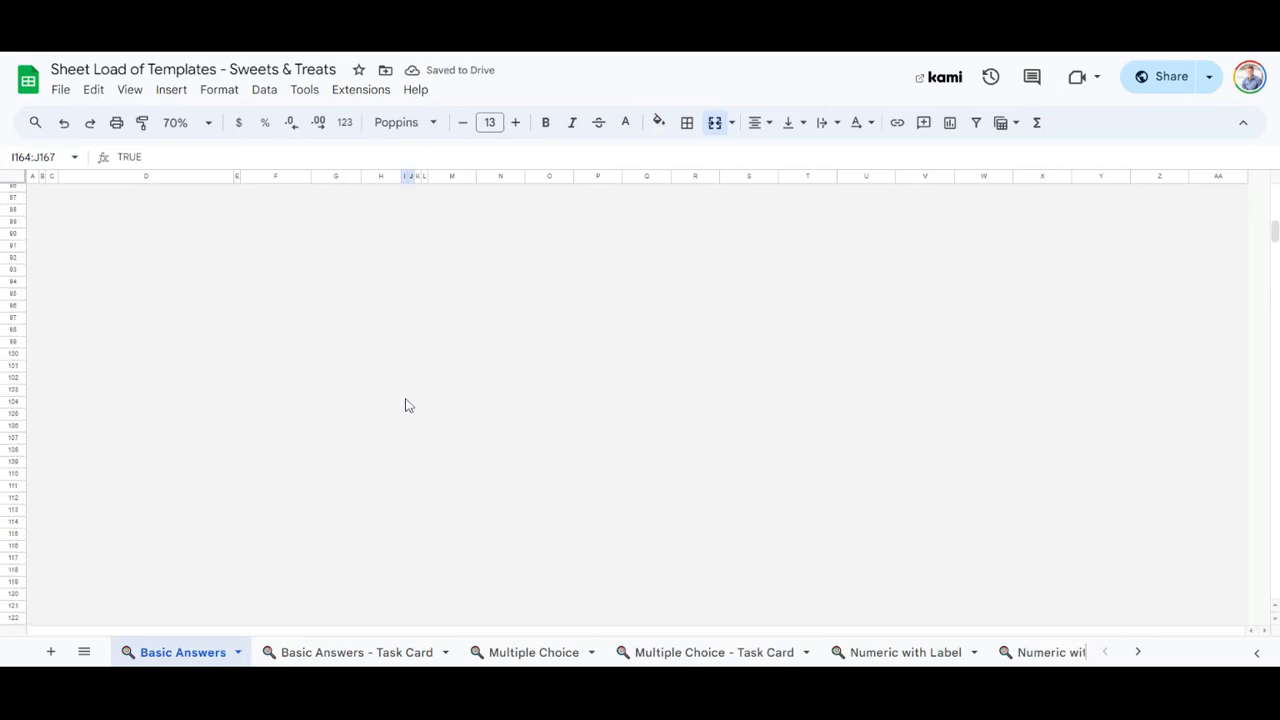
scroll(405, 405, "down", 3)
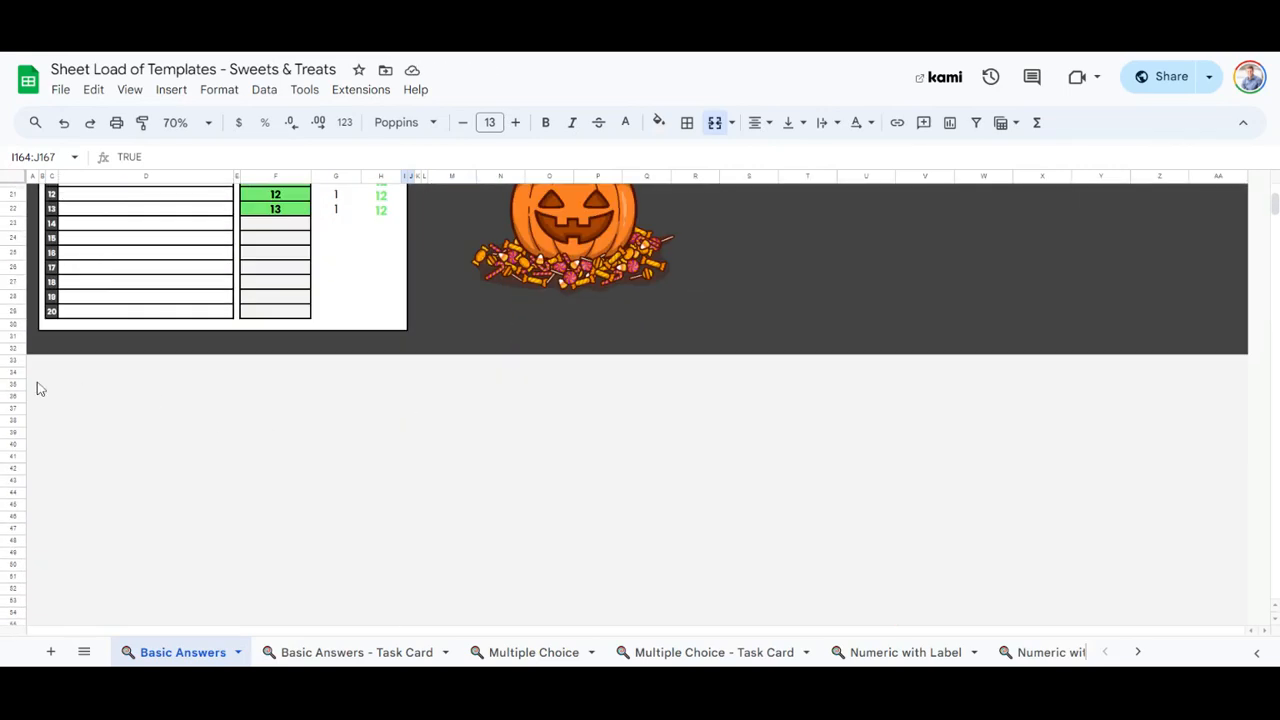
left_click(18, 360)
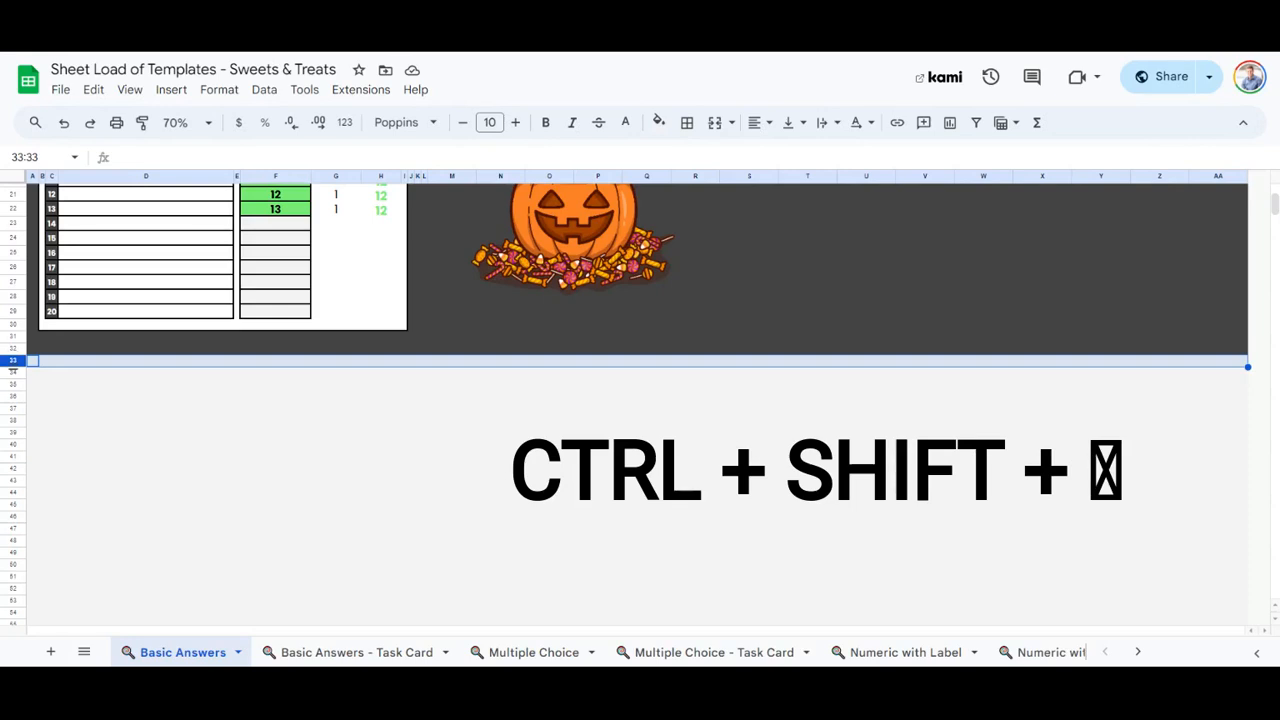
key("ctrl+shift+Down")
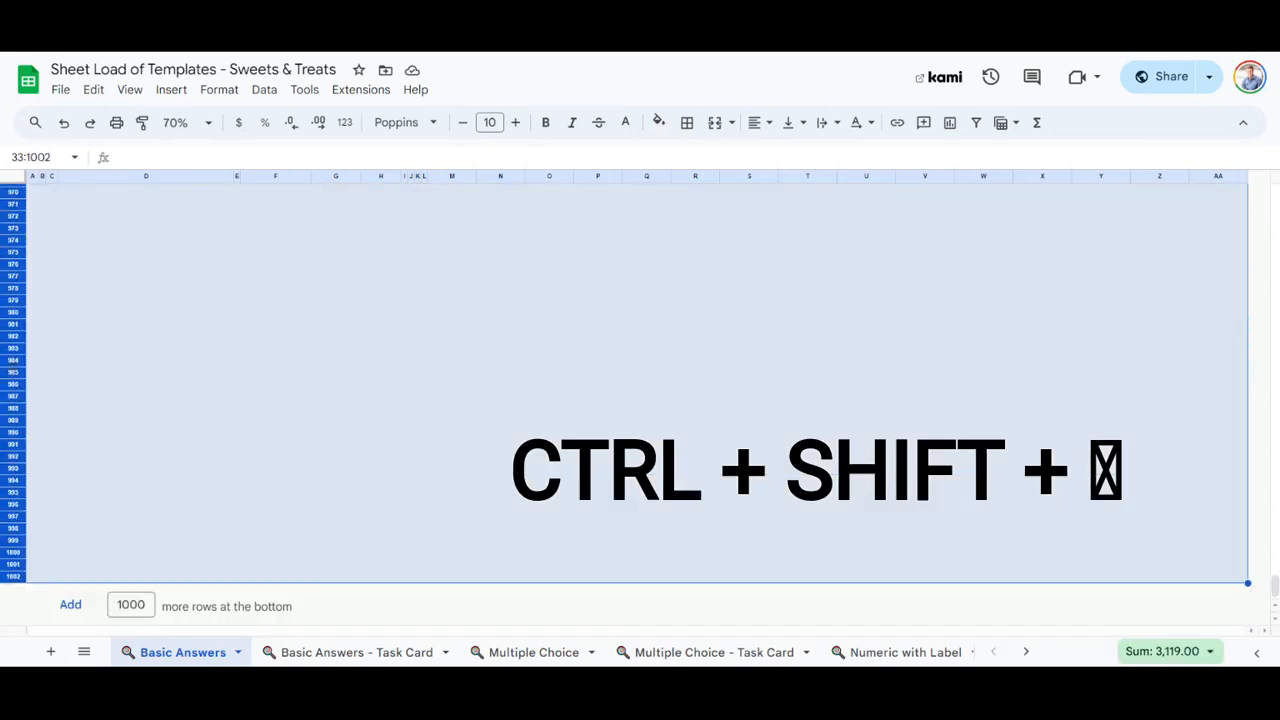
right_click(10, 312)
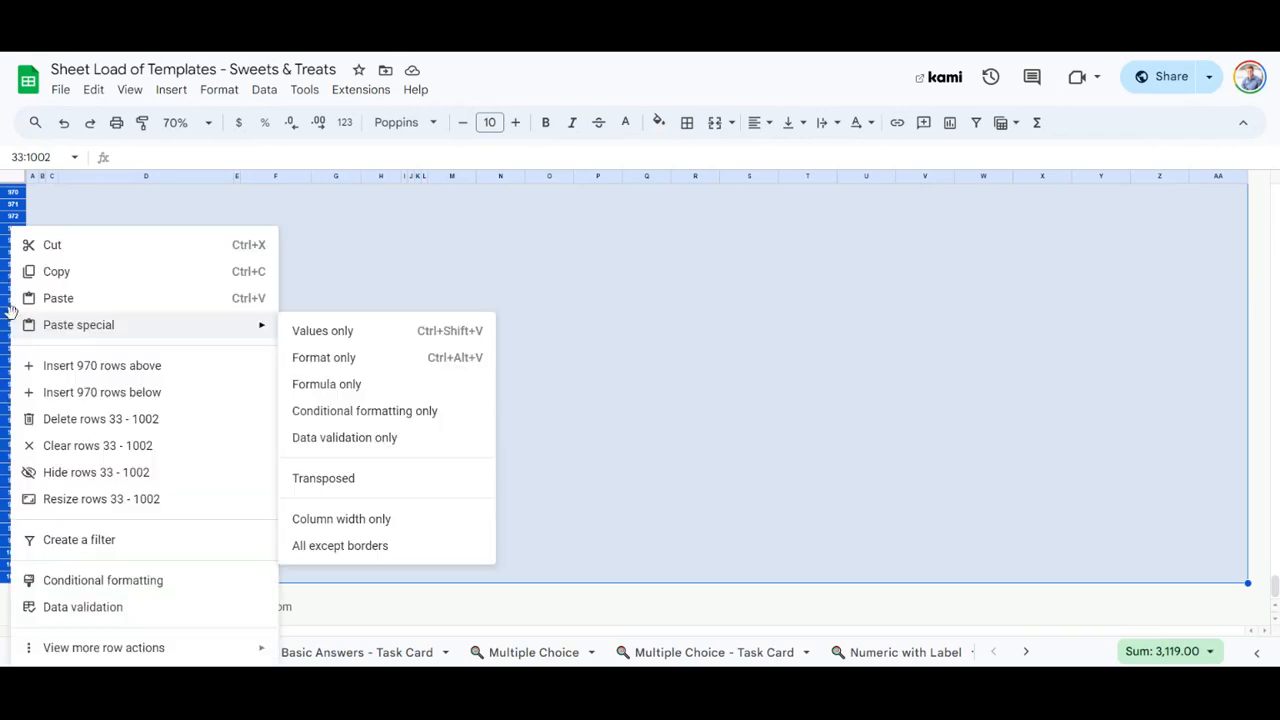
left_click(97, 478)
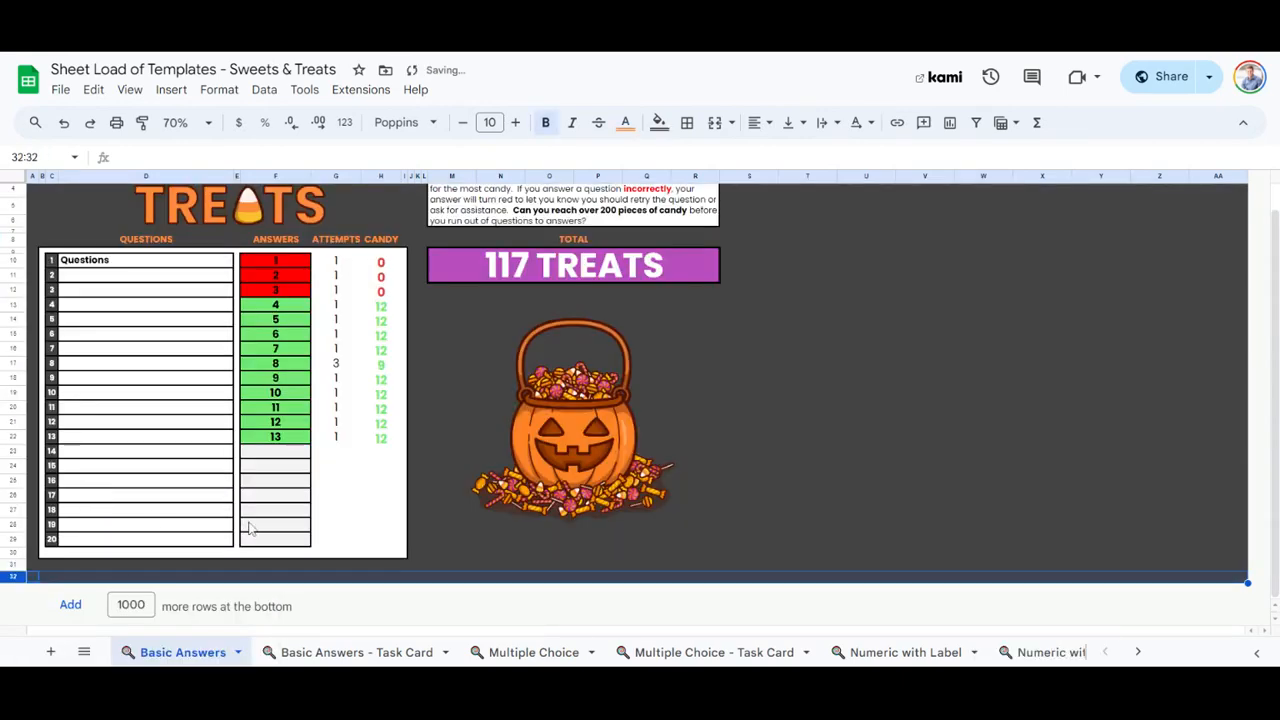
left_click(772, 422)
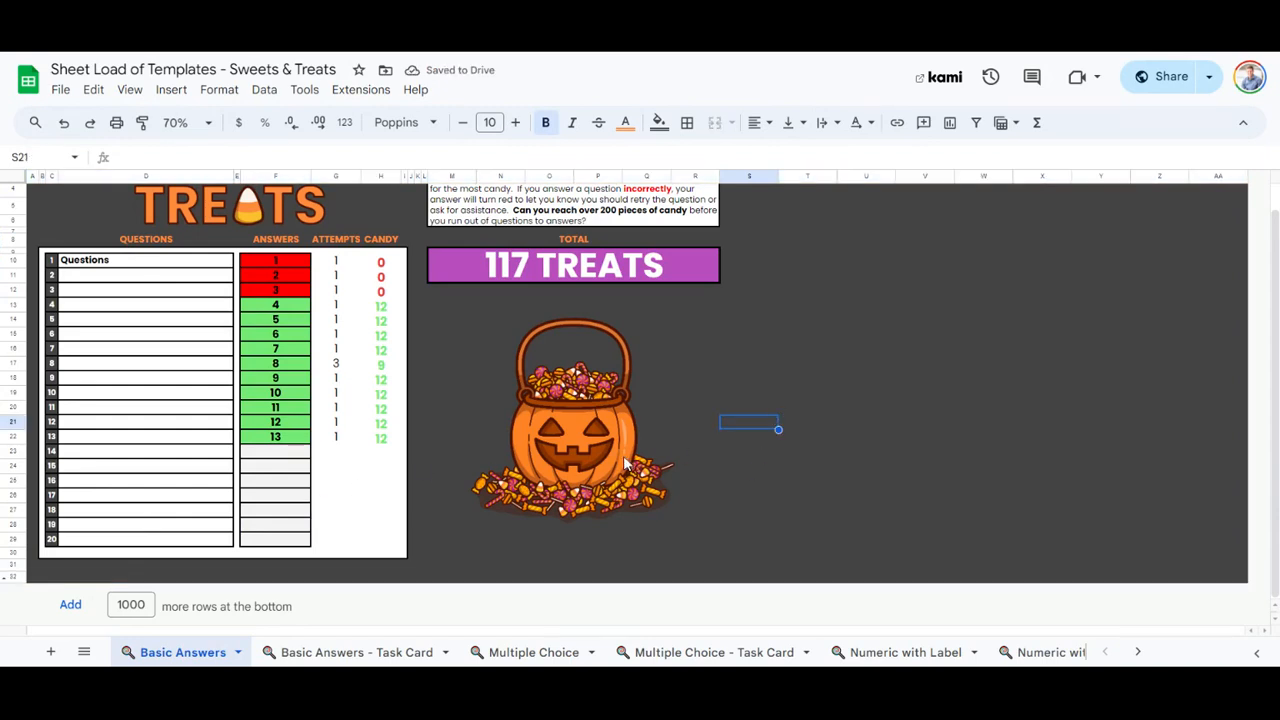
Delete the 11 other template sheets, from Basic Answers - Task Card through the last Answer Bank task card, keeping only Basic Answers.
scroll(625, 465, "up", 1)
left_click(338, 655)
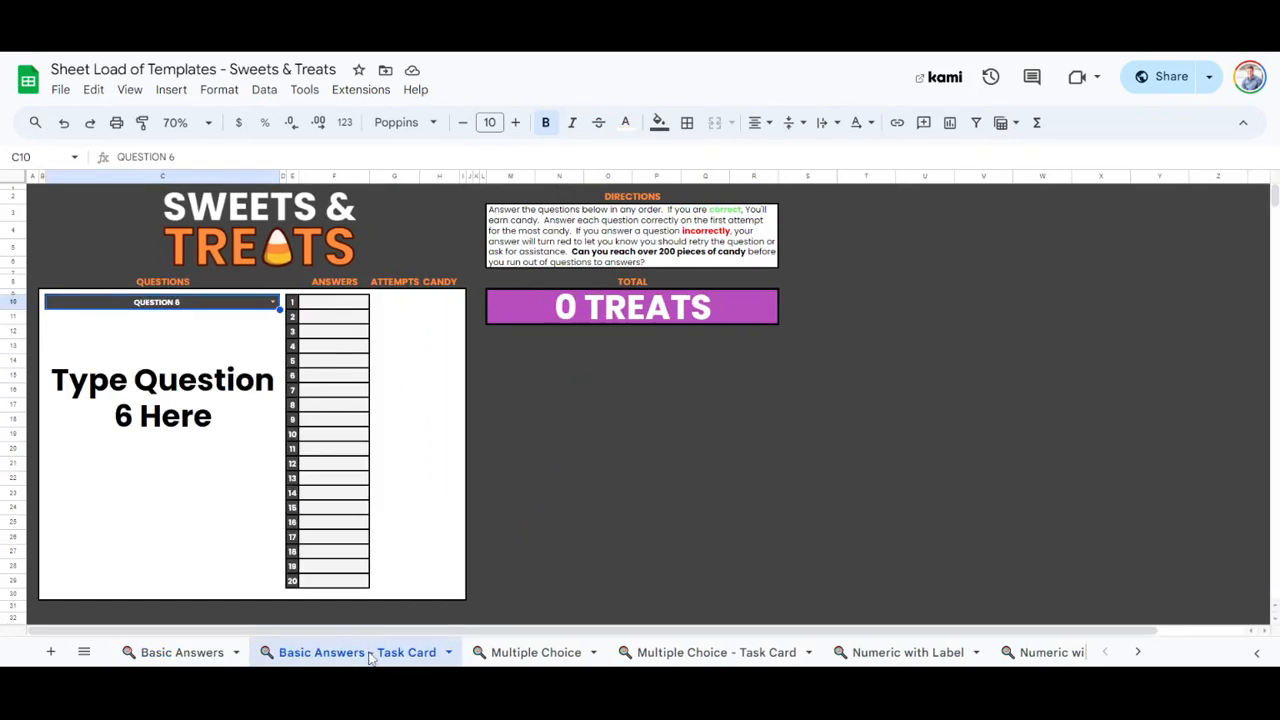
scroll(395, 655, "down", 6)
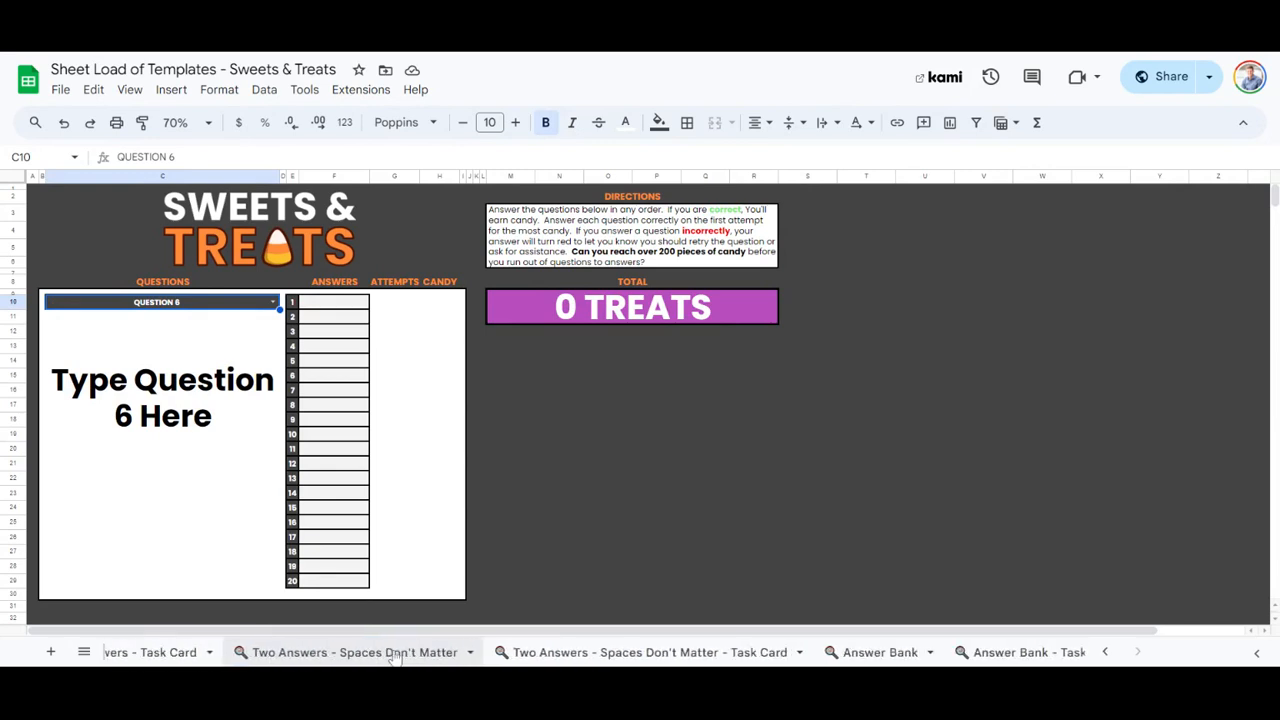
right_click(1010, 655)
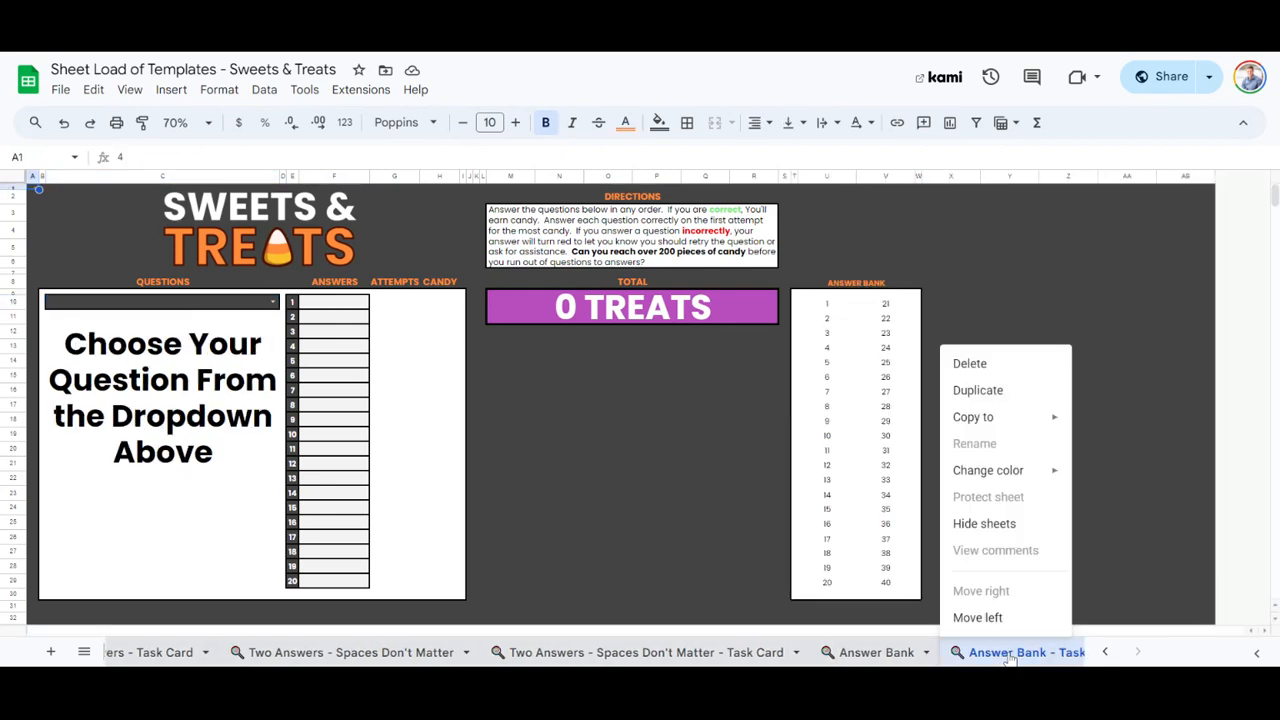
left_click(1013, 370)
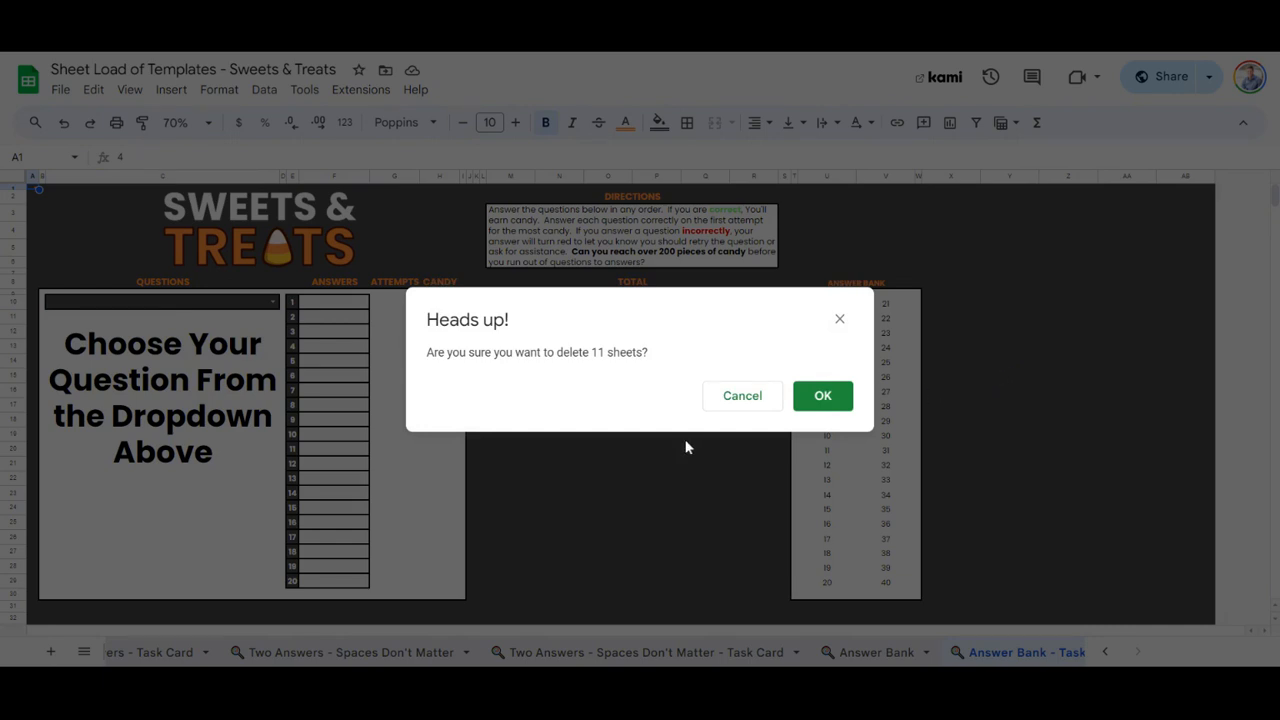
left_click(822, 400)
Clear the answers to questions 1 to 3 and enter dog as the answer to question 1.
left_click(276, 302)
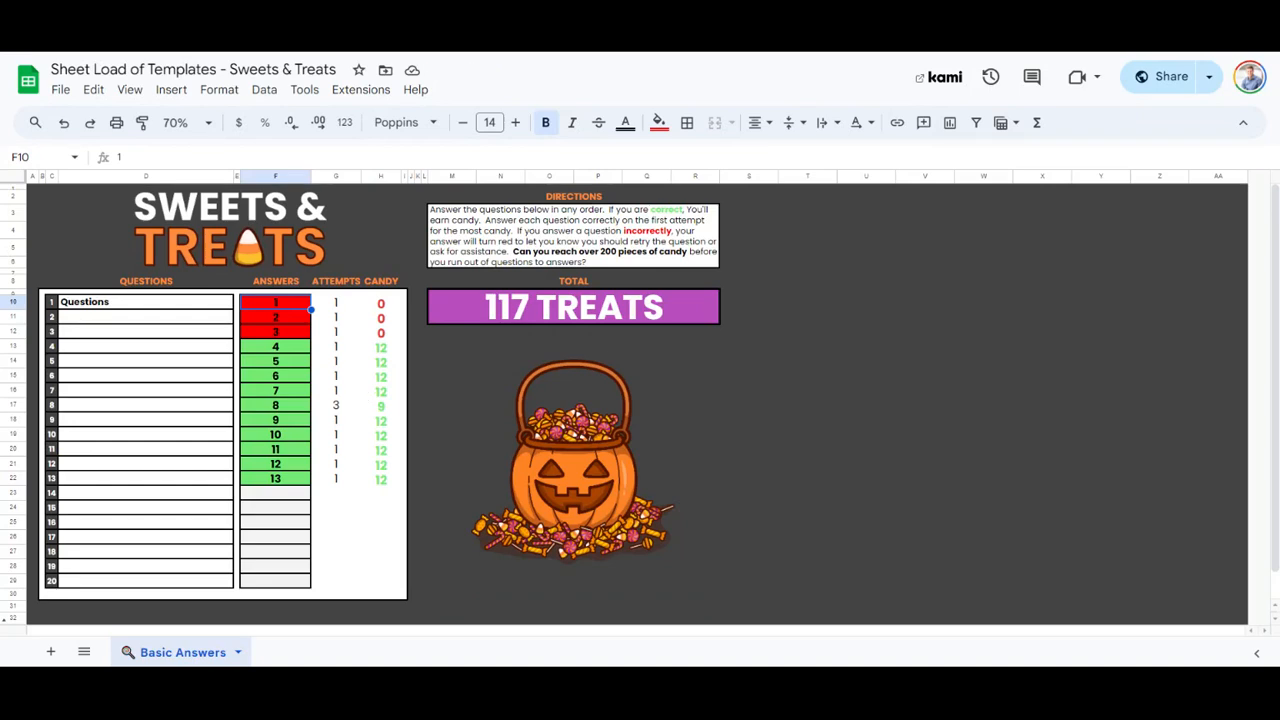
key("shift+Down")
key("shift+Down")
key("Delete")
type("dog")
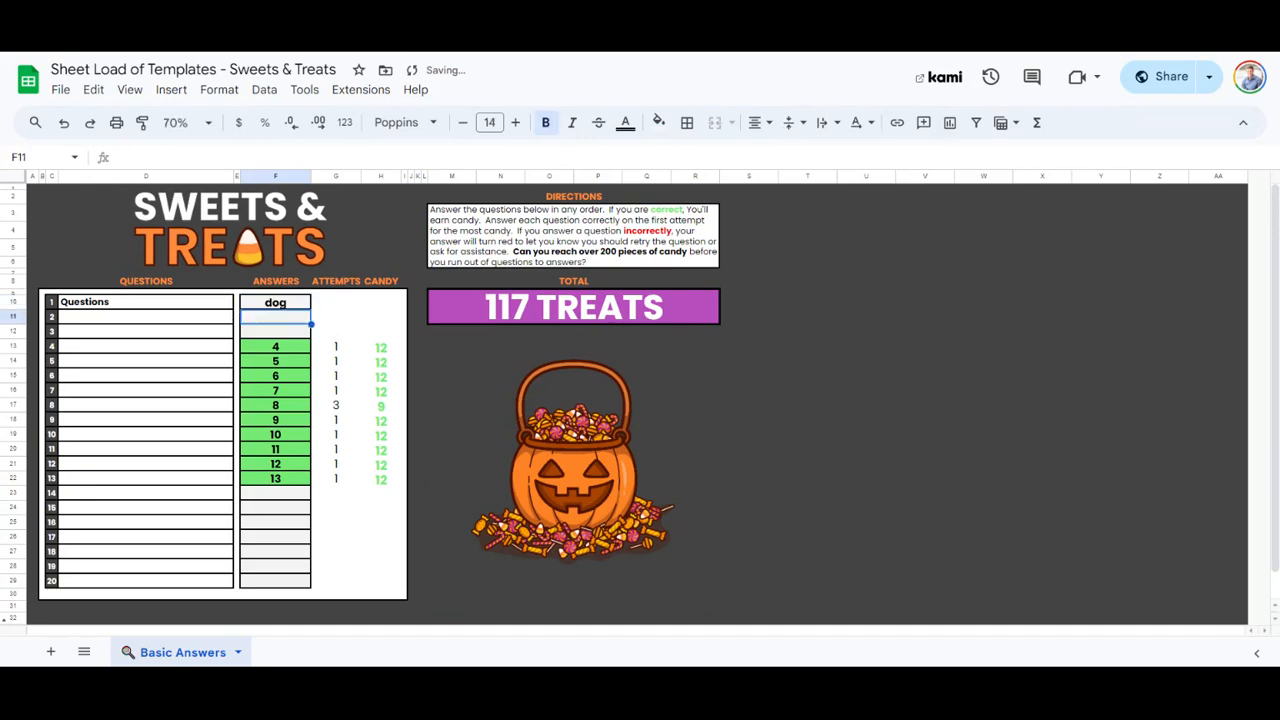
Enter cat as the answer to question 2 and fish as the answer to question 3.
key("Return")
type("cat")
key("Return")
type("fish")
key("Return")
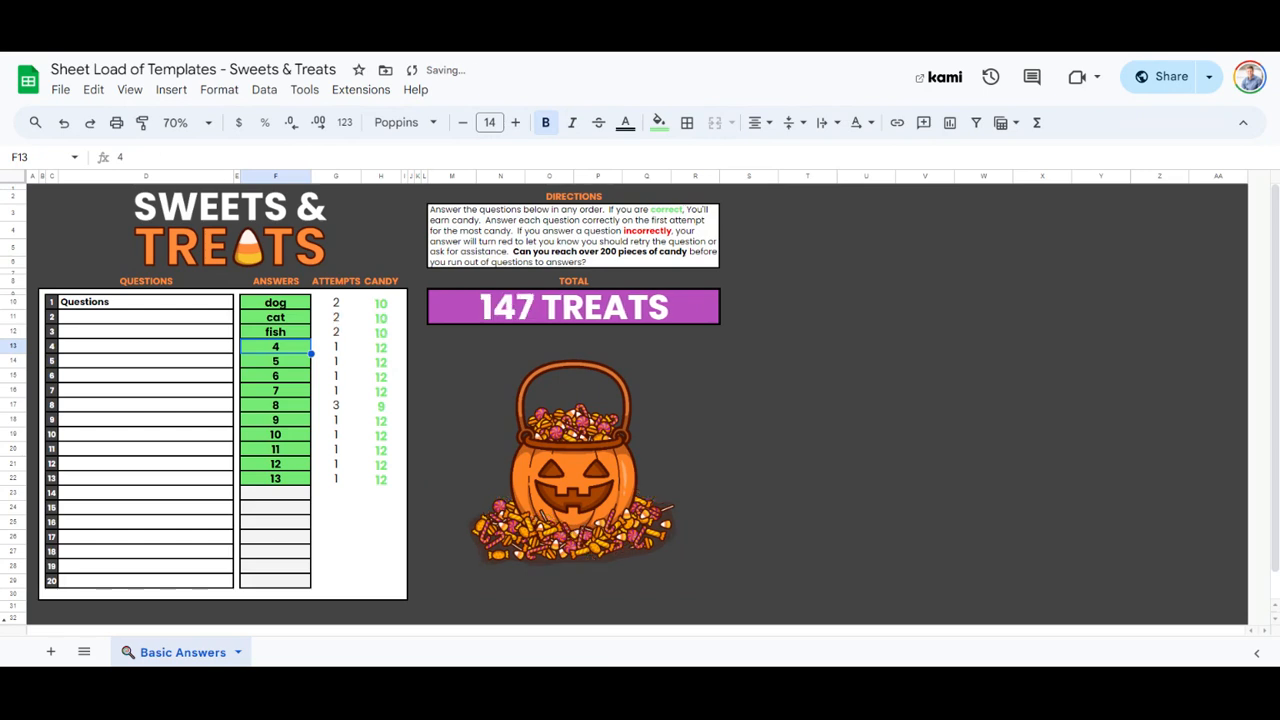
Clear the answers to questions 1 through 13 in cells F10:F22.
left_click(281, 309)
left_click_drag(281, 309, 279, 488)
key("Delete")
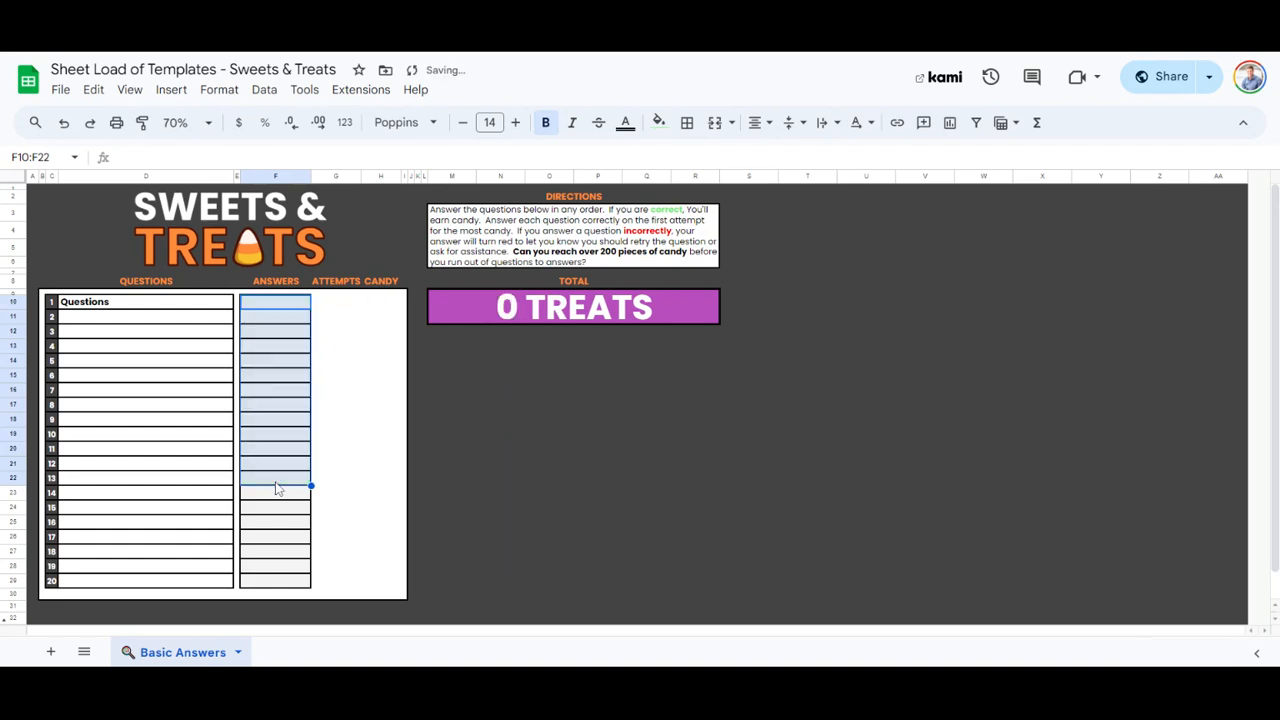
left_click(283, 386)
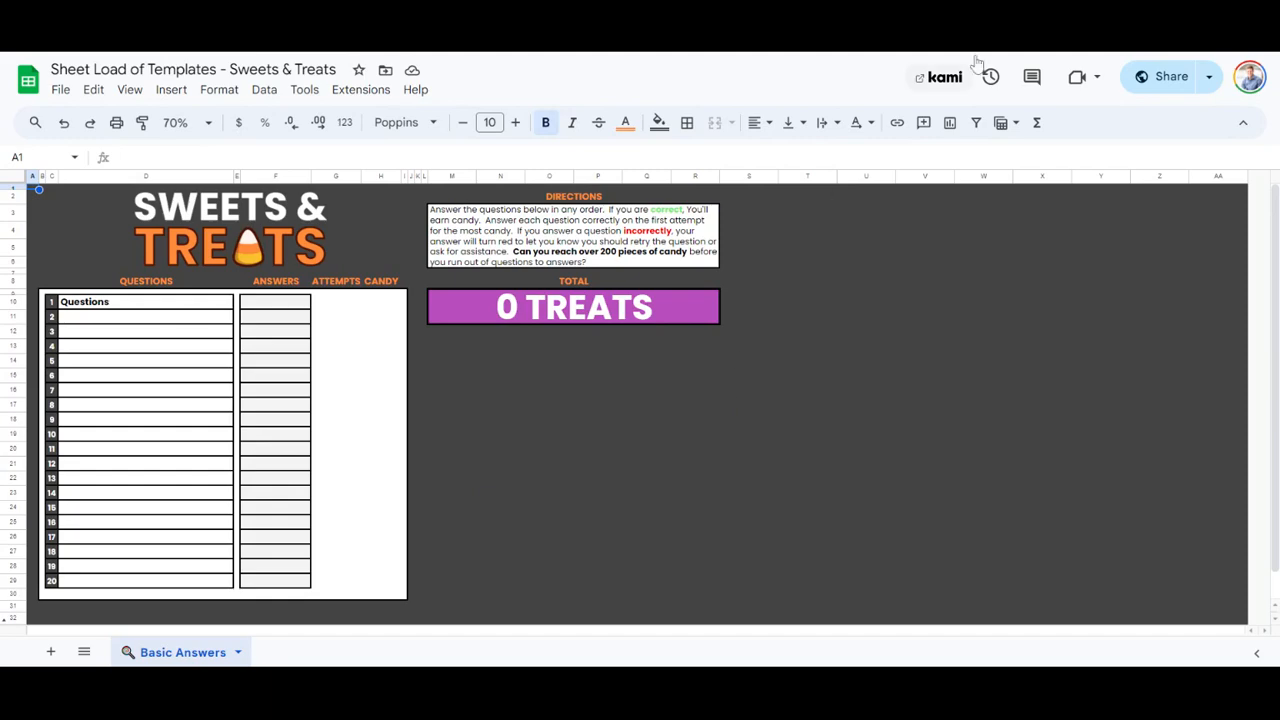
Open the spreadsheet's sharing settings and set general access to Restricted.
left_click(1170, 80)
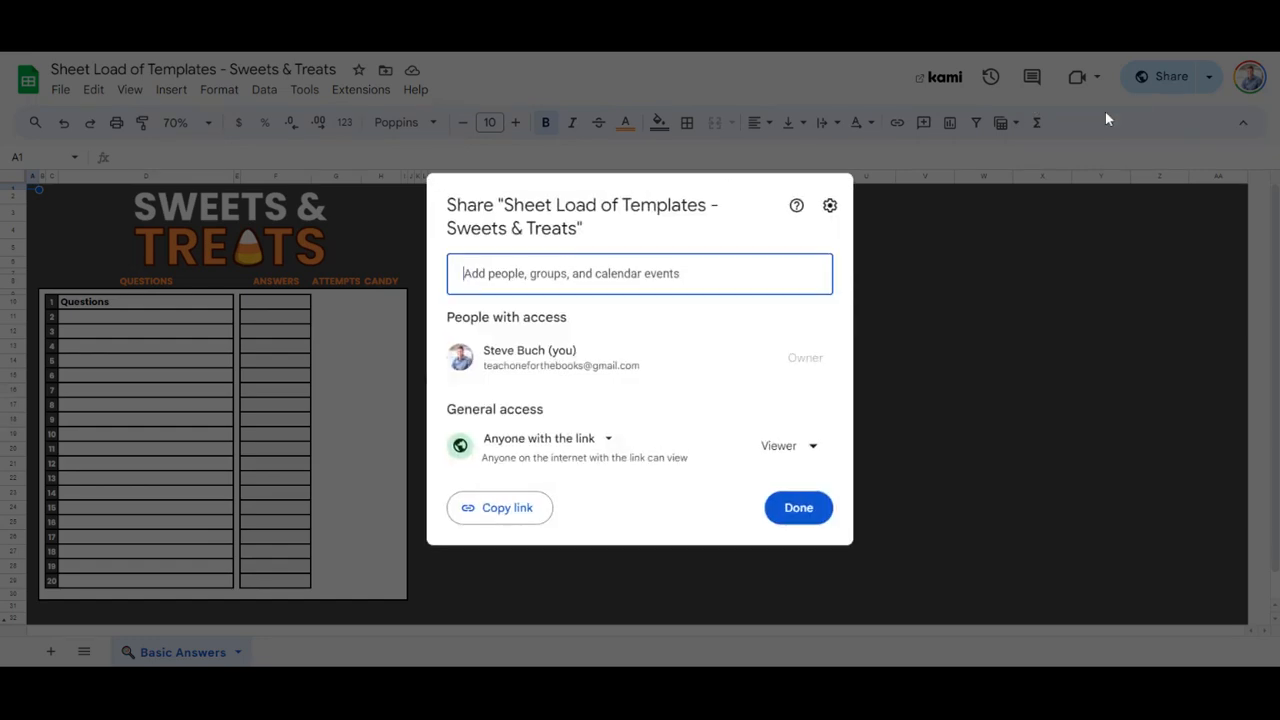
left_click(603, 440)
left_click(583, 478)
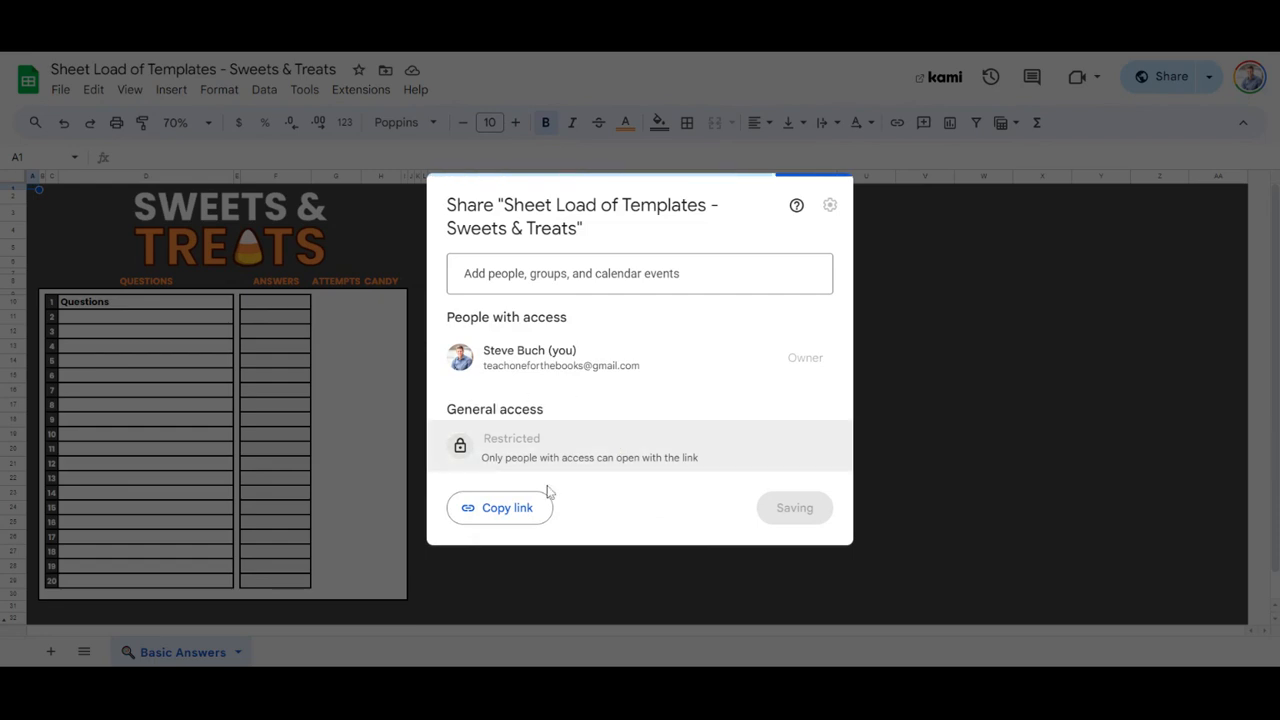
Set general access to Anyone with the link, copy the sharing link and close the sharing settings.
left_click(545, 441)
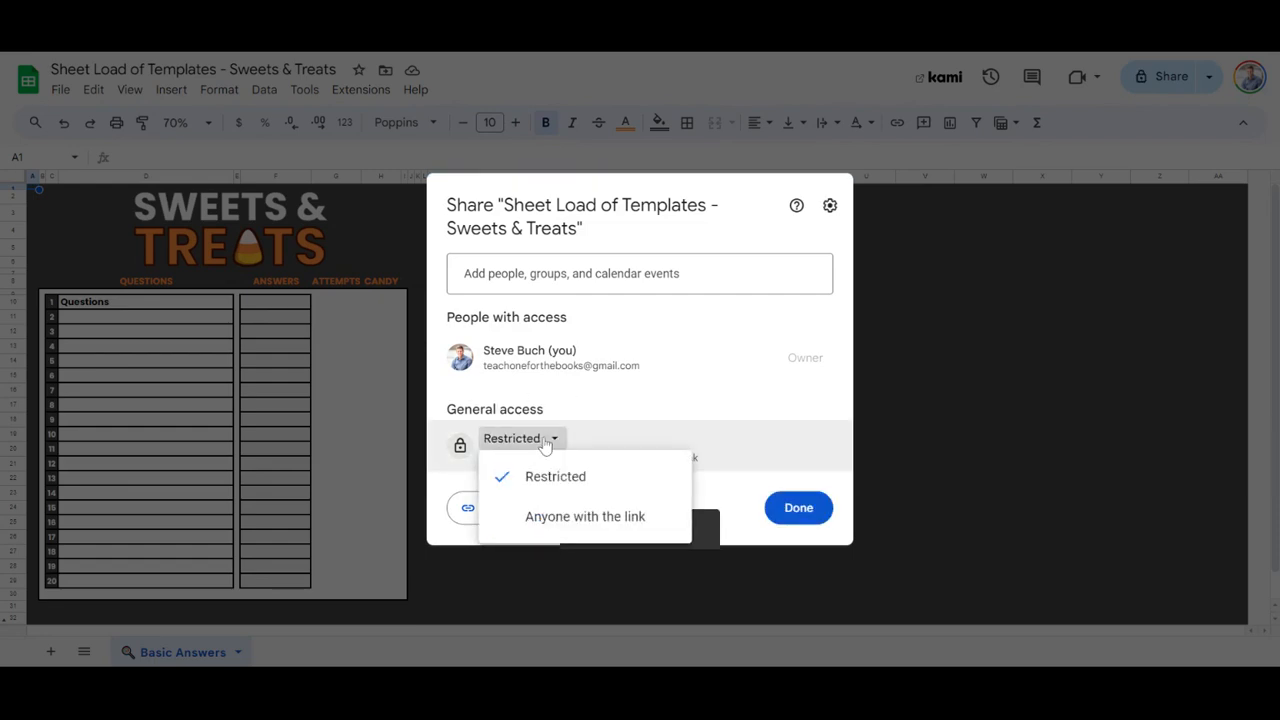
left_click(565, 516)
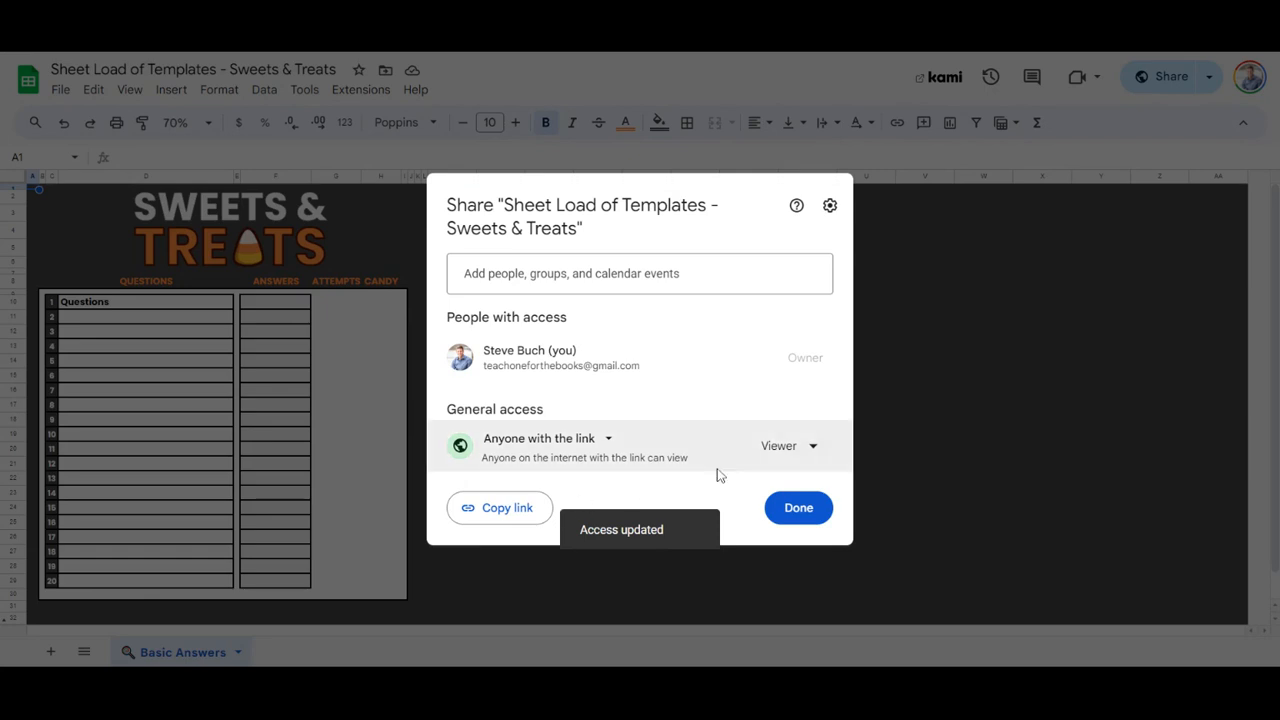
left_click(508, 510)
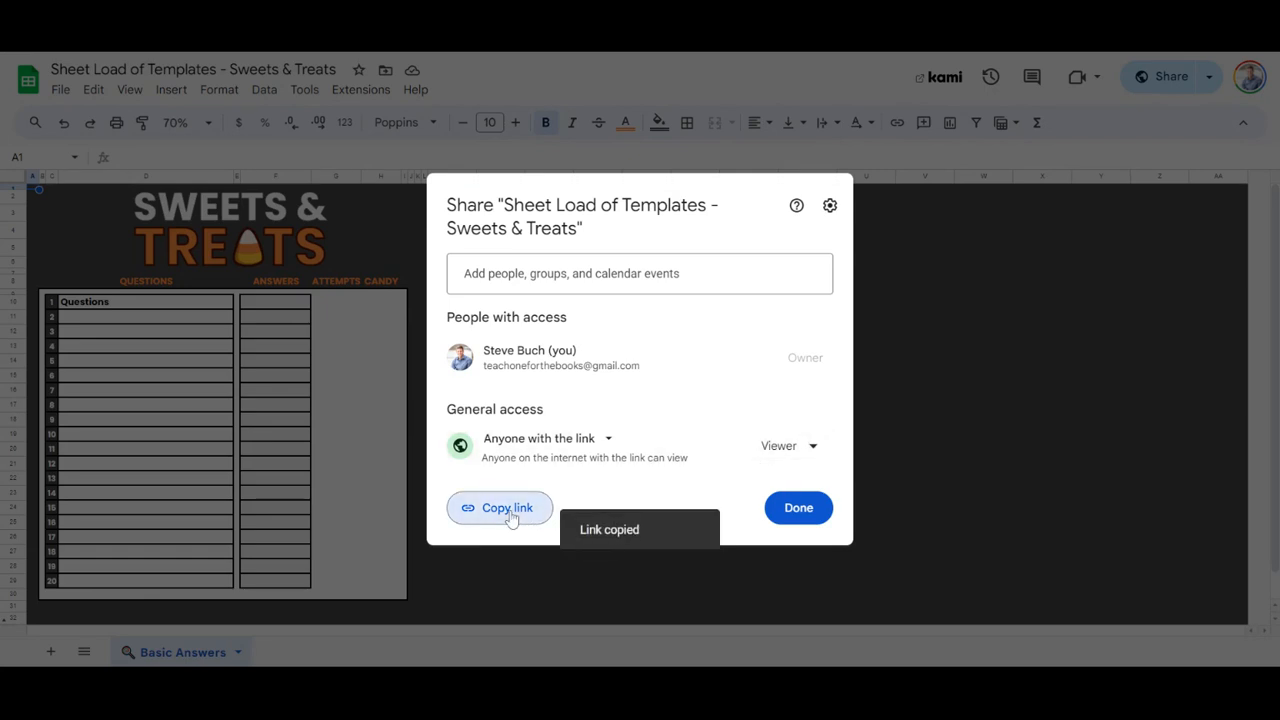
left_click(793, 518)
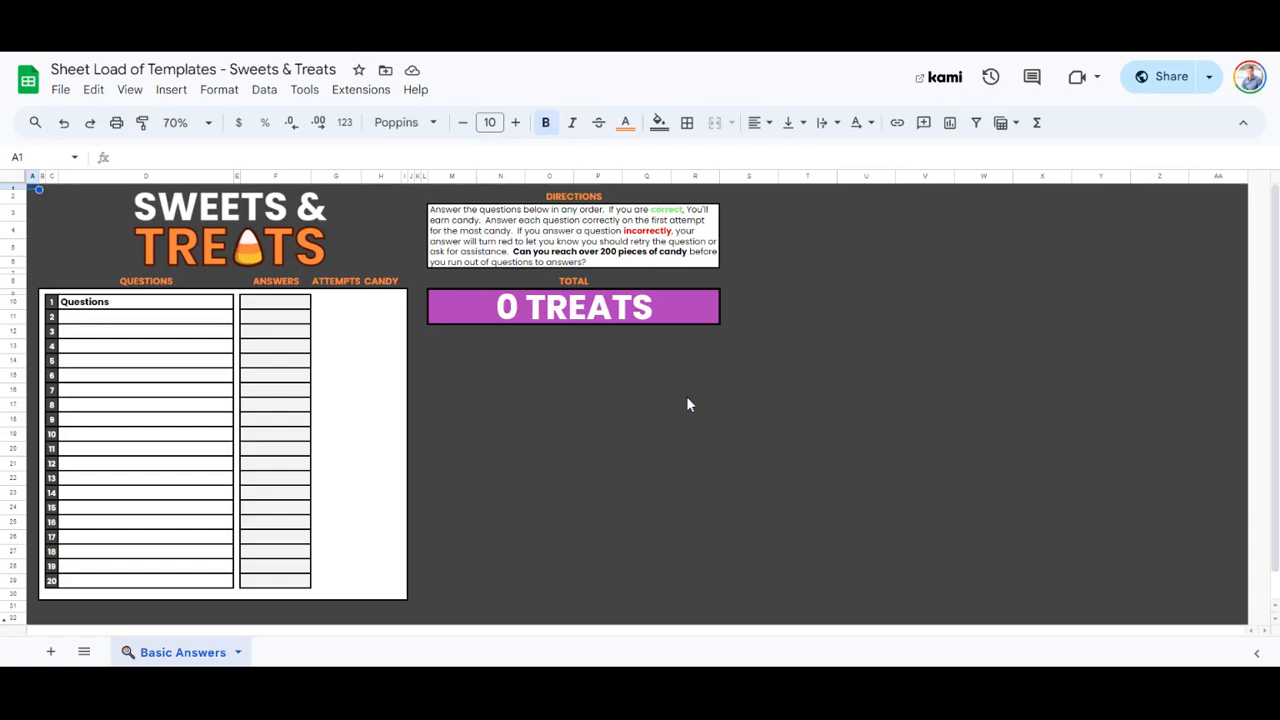